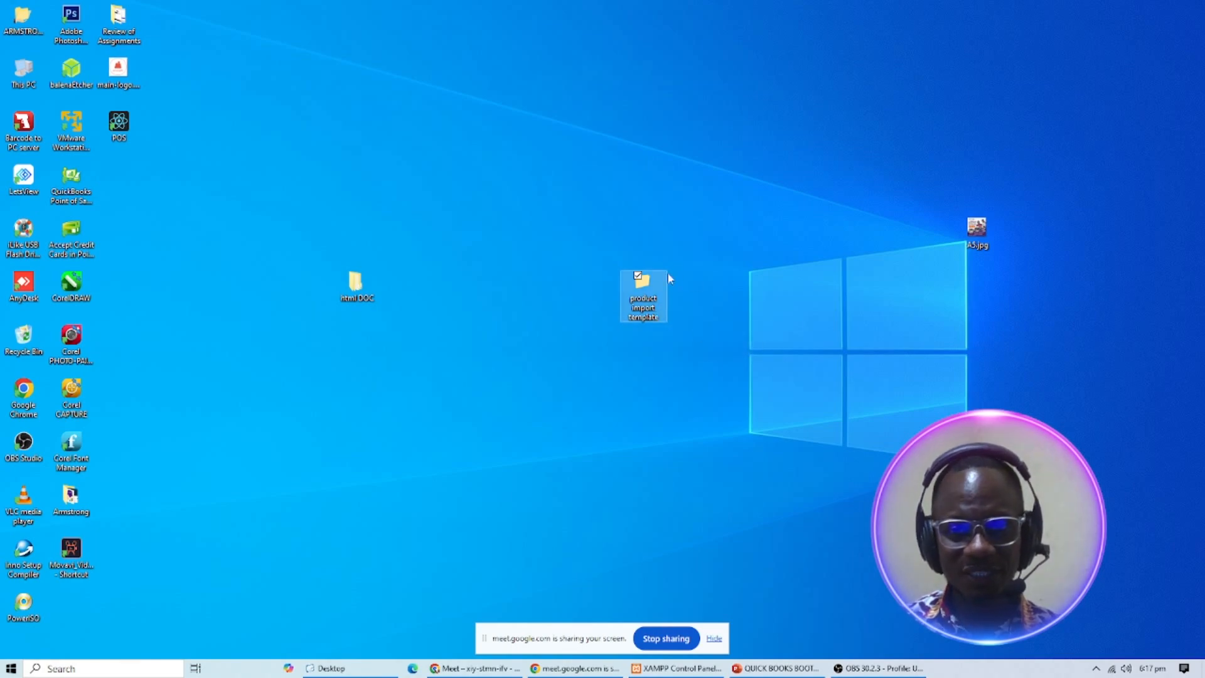
- Open the product import template folder to show product_import_template.xlsx as Extra large icons, then minimize it
left_click_drag(637, 290, 594, 279)
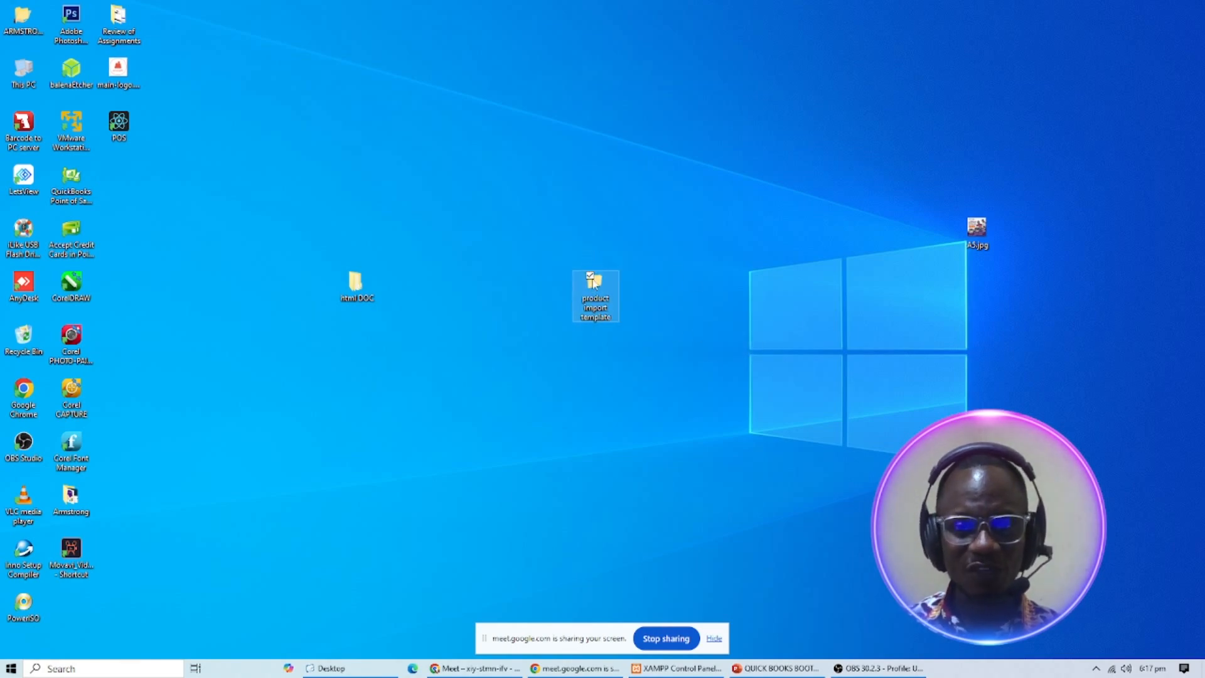
double_click(594, 288)
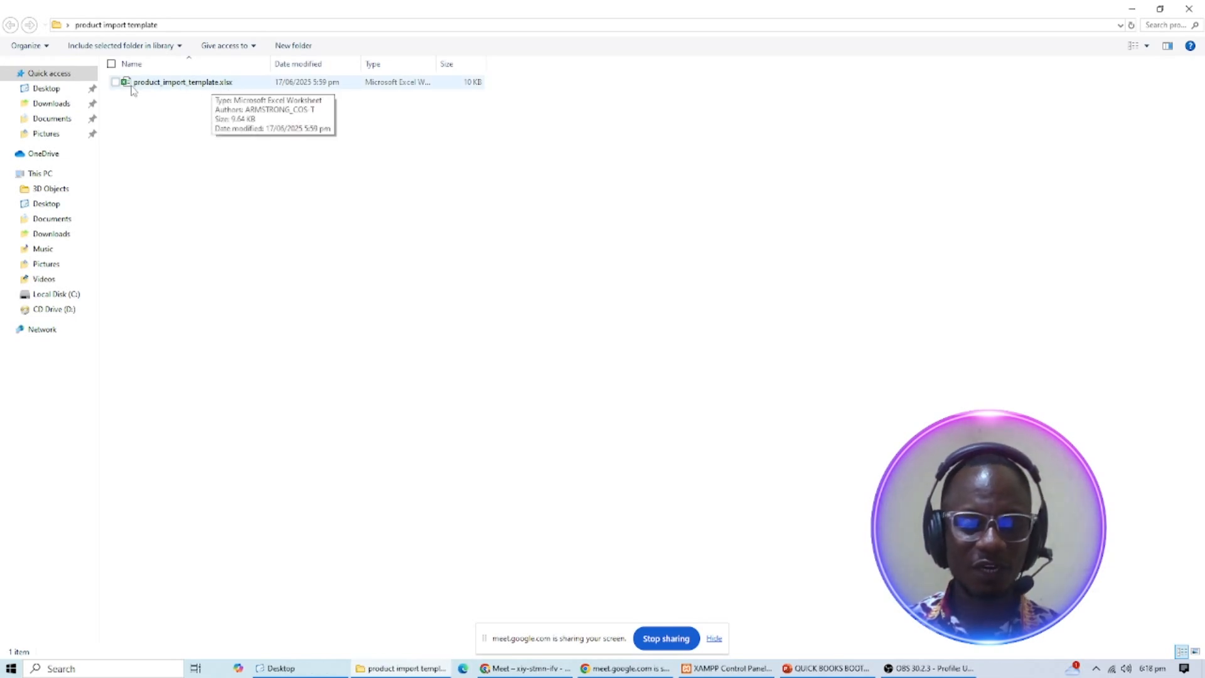
scroll(486, 261, "up", 5)
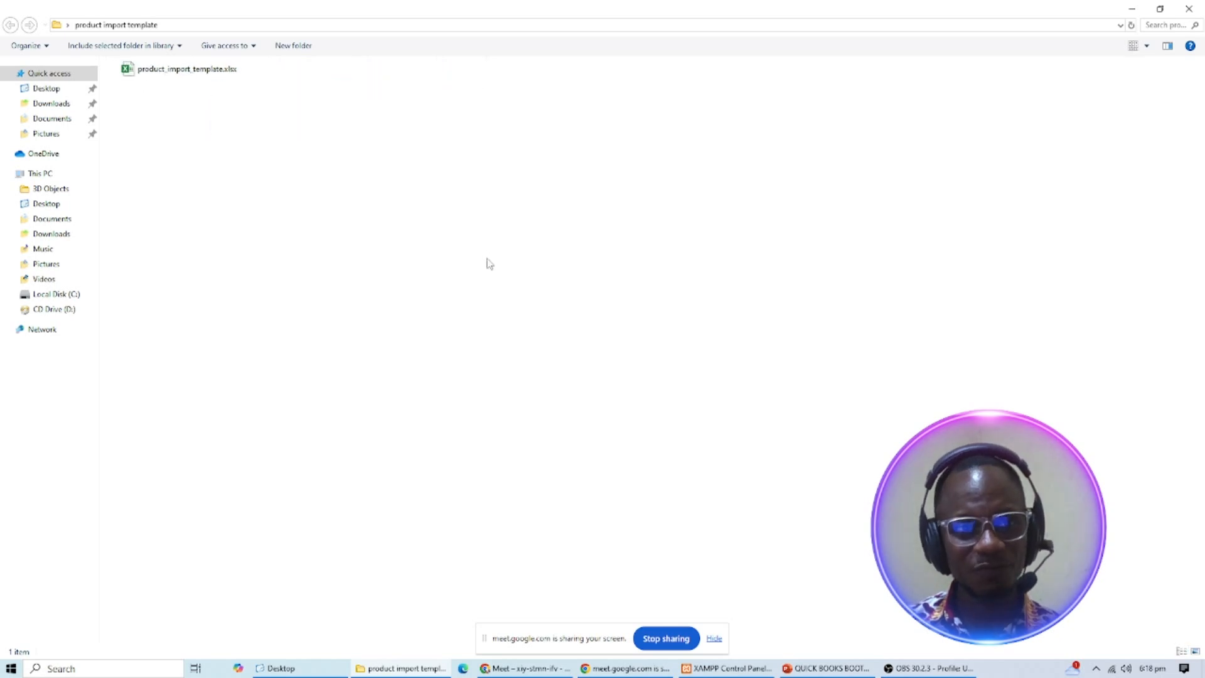
scroll(489, 263, "up", 3)
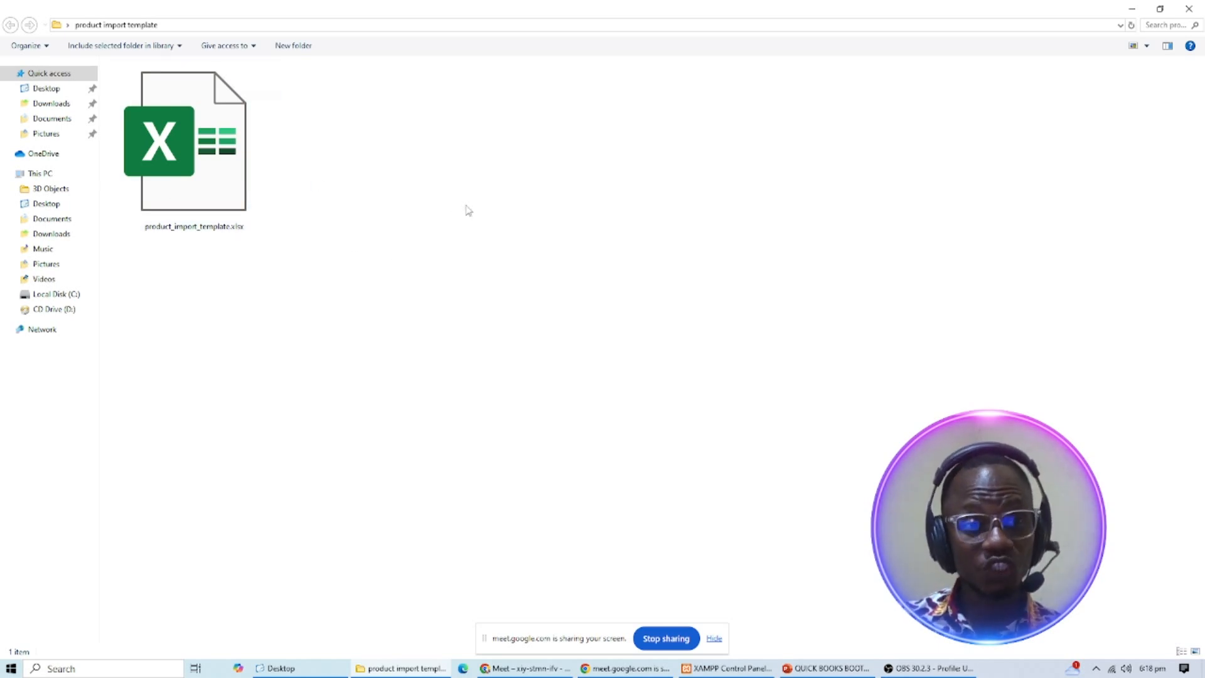
left_click(1133, 9)
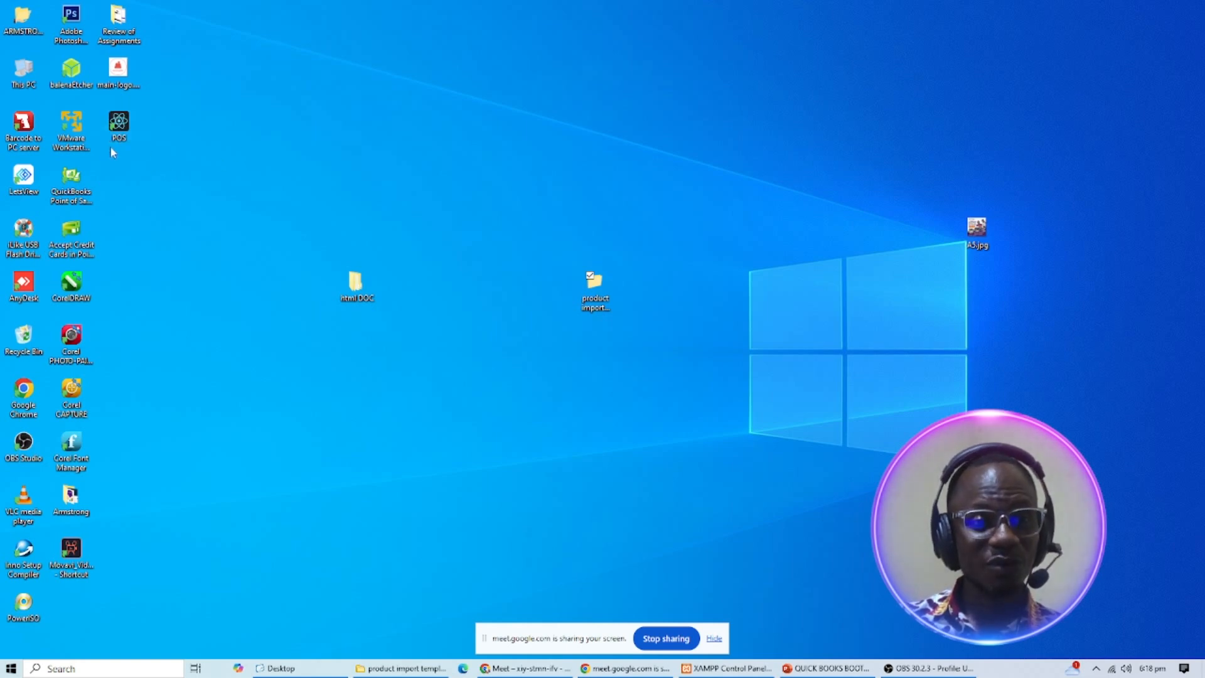
- Launch the POS login page and confirm XAMPP's Apache and MySQL servers are running
double_click(120, 129)
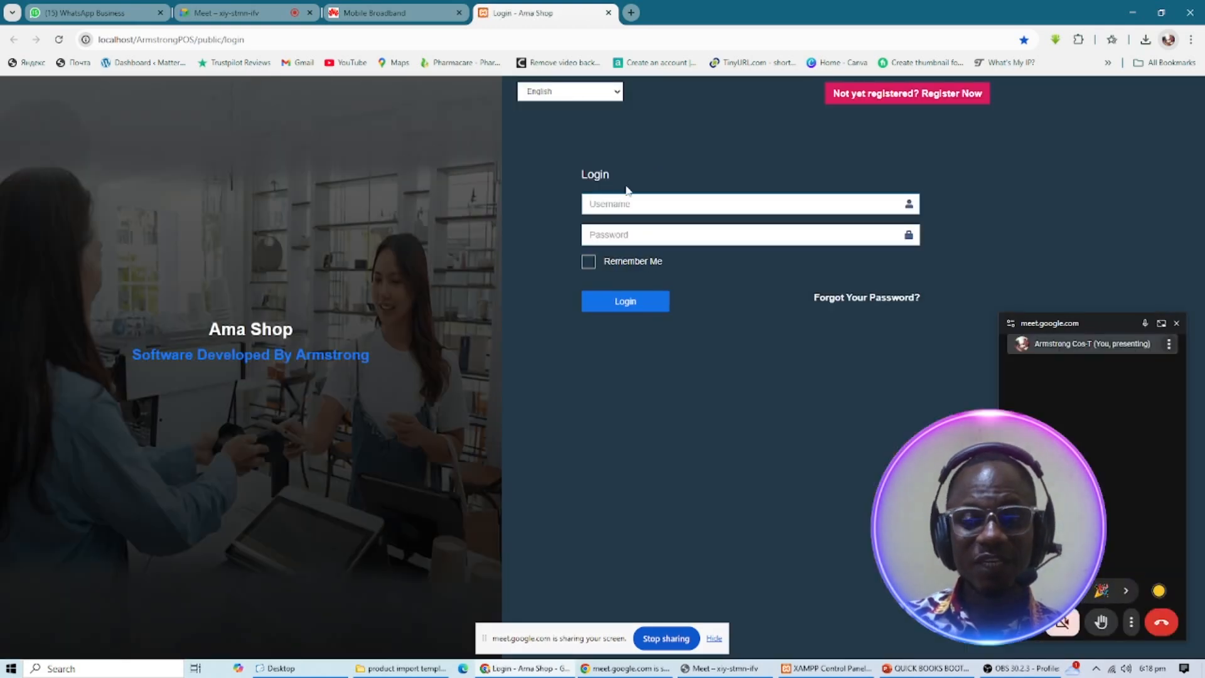
left_click(810, 667)
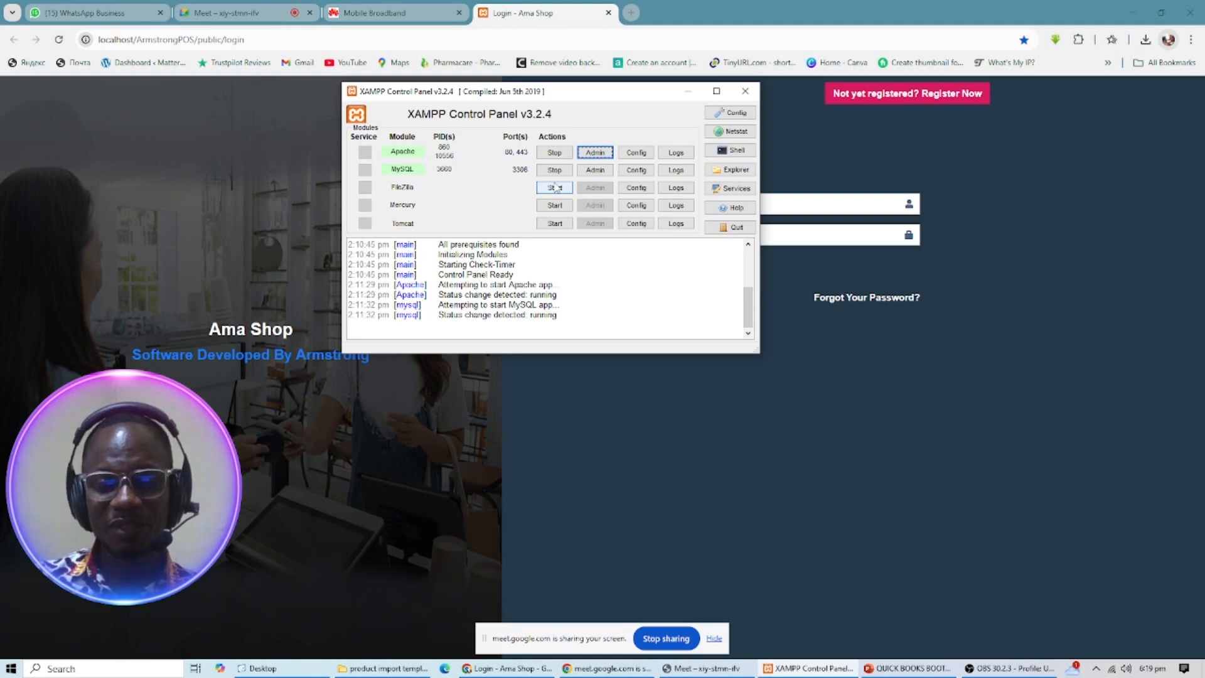
left_click(688, 91)
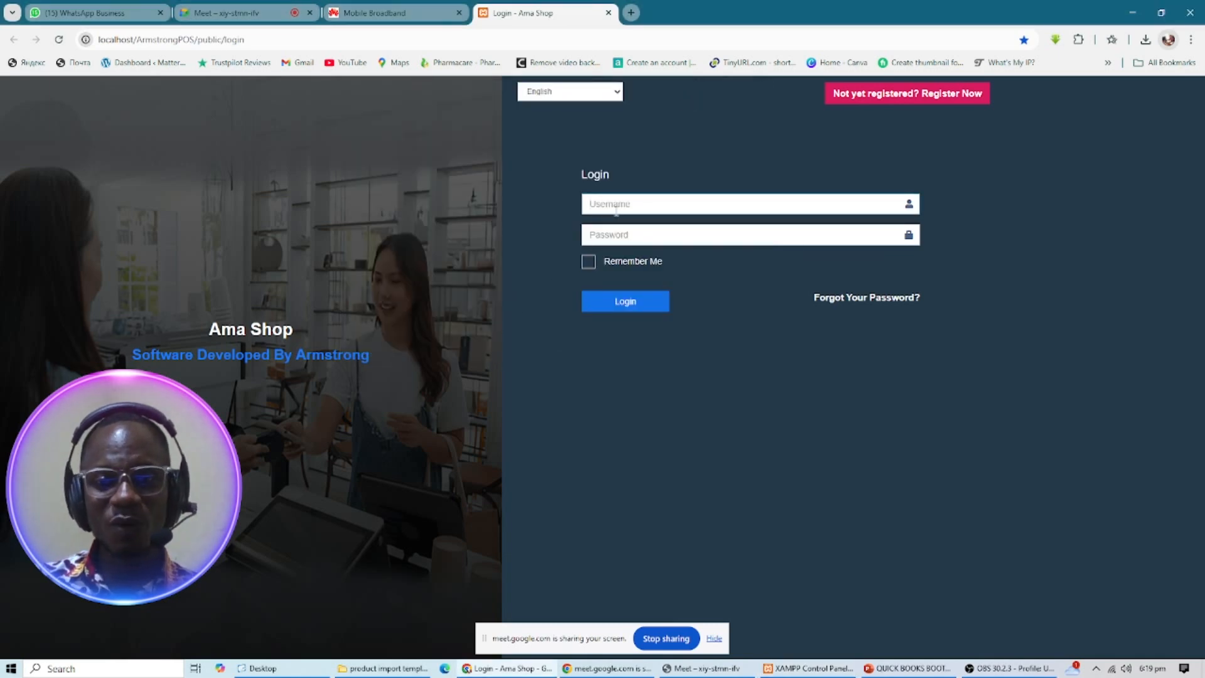
- Log in with the admin username and the account password
left_click(619, 205)
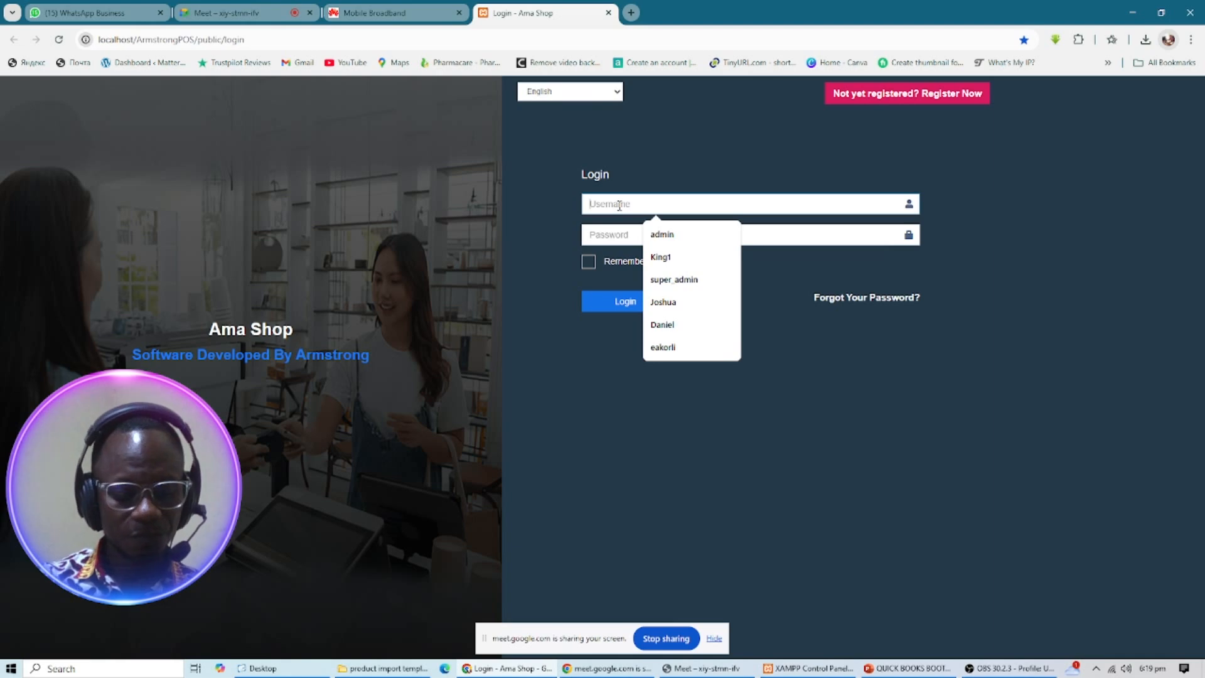
type("admin")
left_click(623, 232)
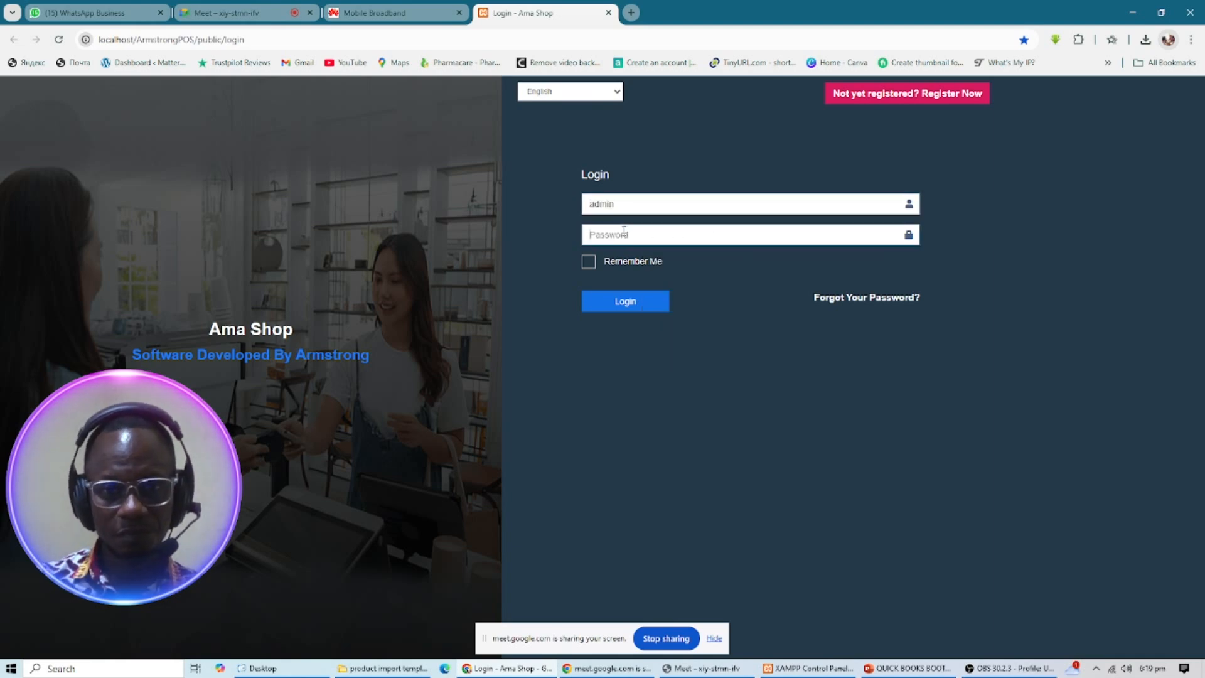
left_click(623, 233)
type("••••••••")
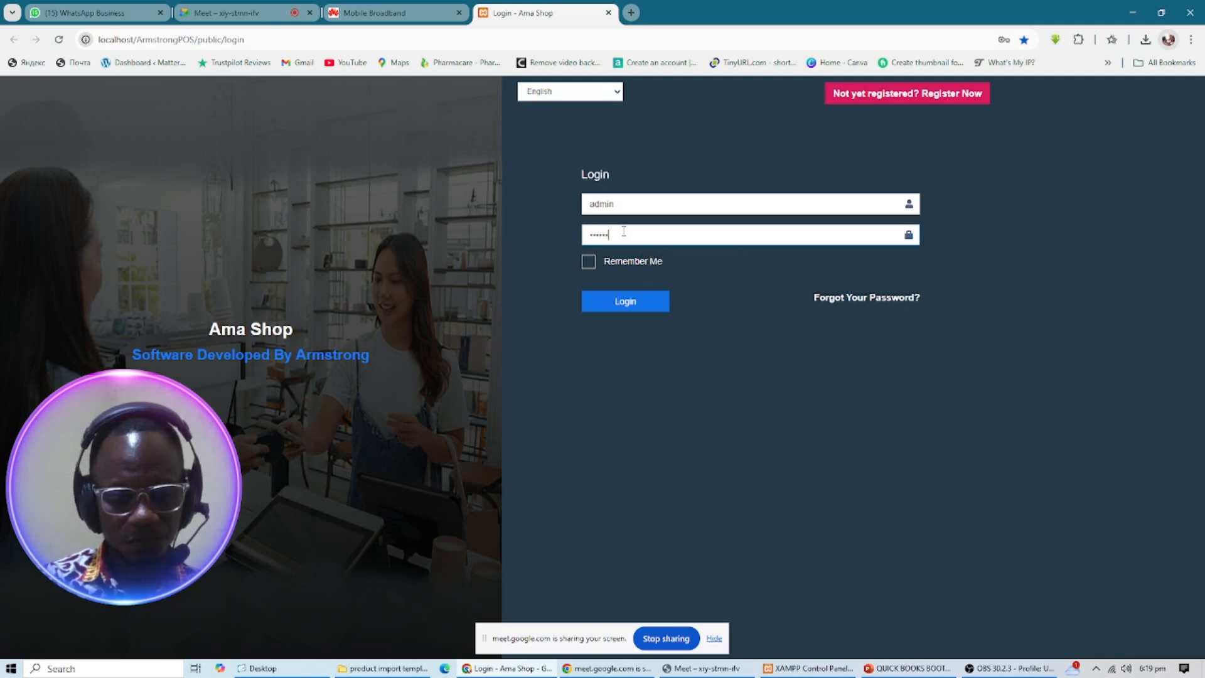
type("•")
key("Return")
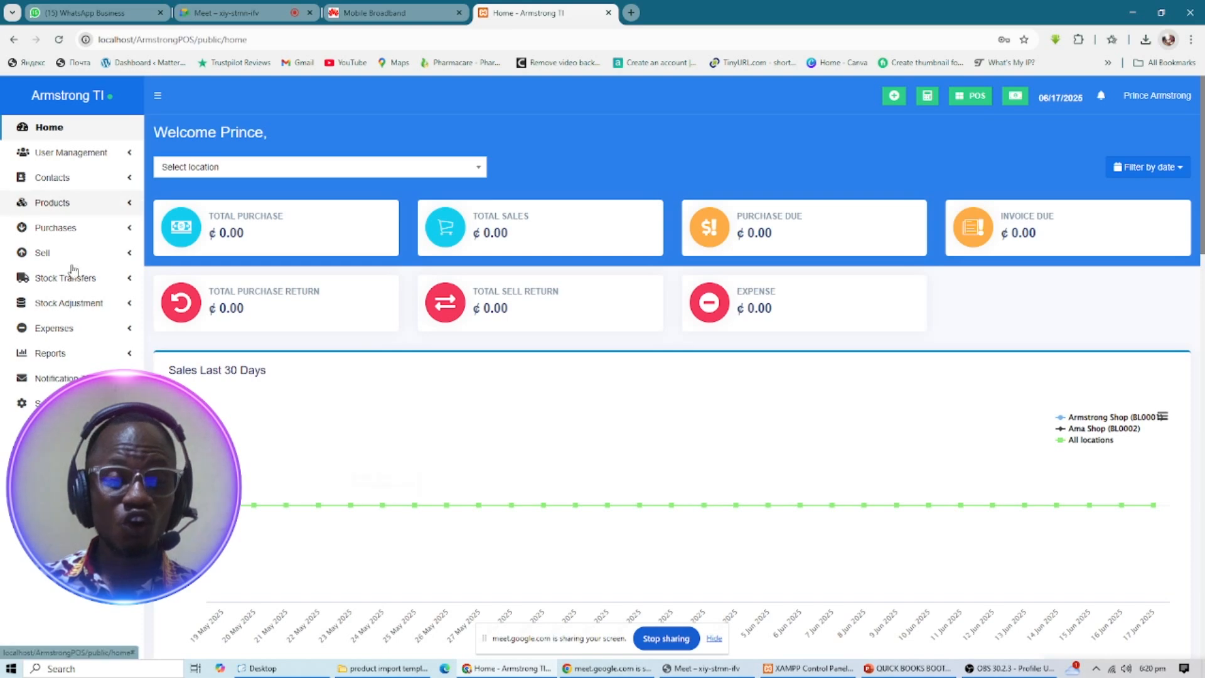
- Go to Products > Add Product to open the new product form
left_click(123, 209)
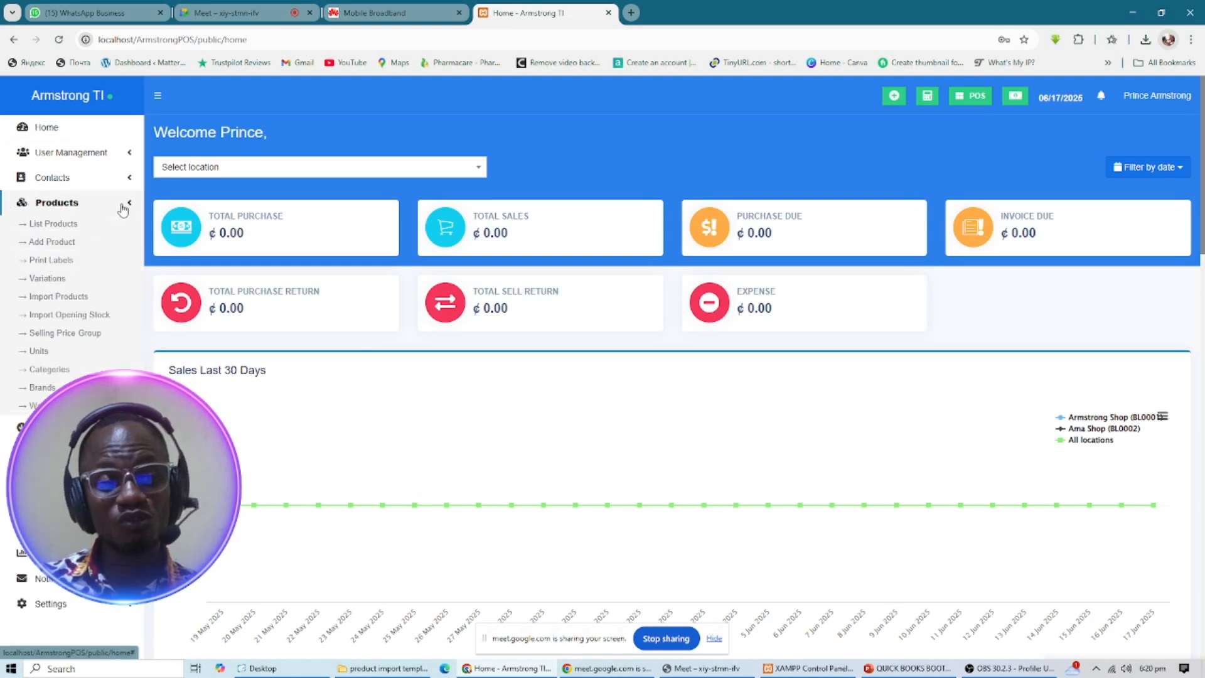
left_click(36, 245)
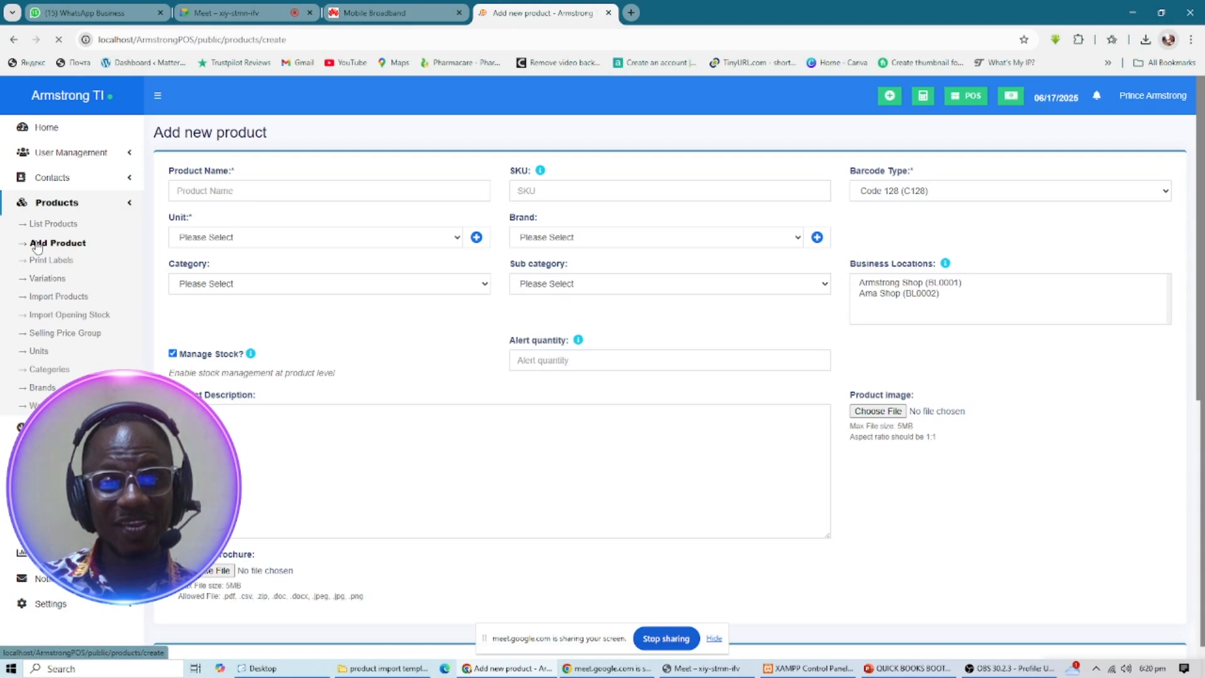
left_click(283, 184)
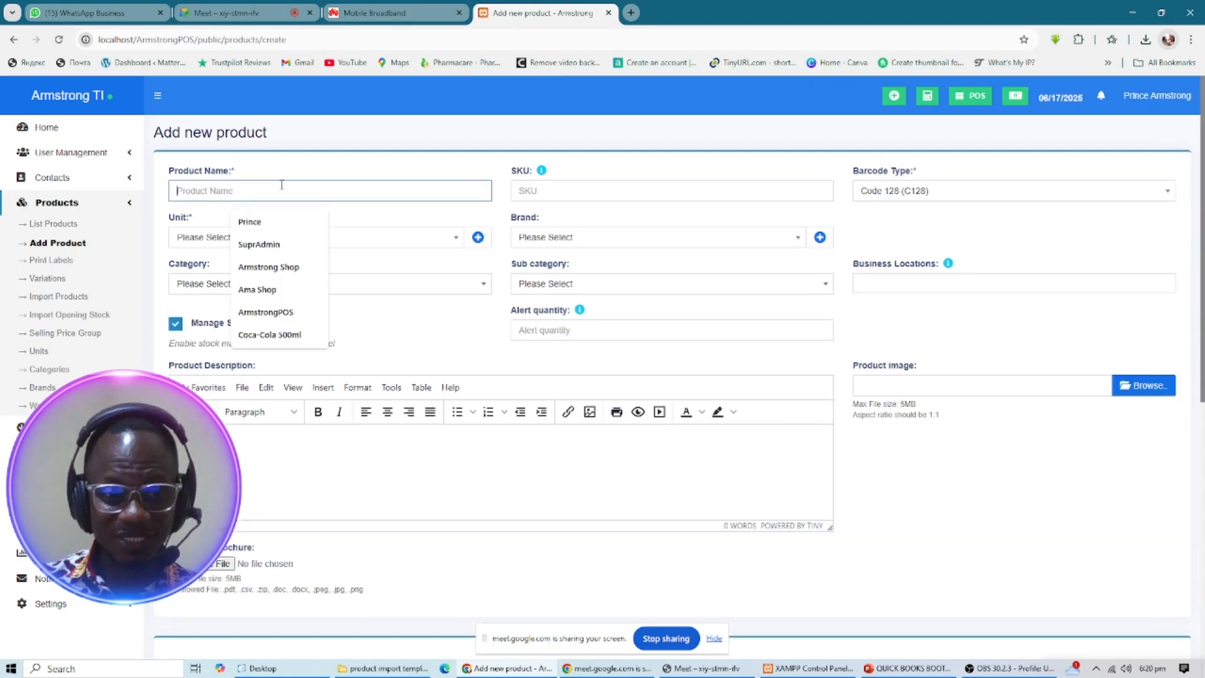
- Inspect the Brand, Category and Business Locations lists and the Alert quantity field without filling them
left_click(603, 245)
left_click(602, 246)
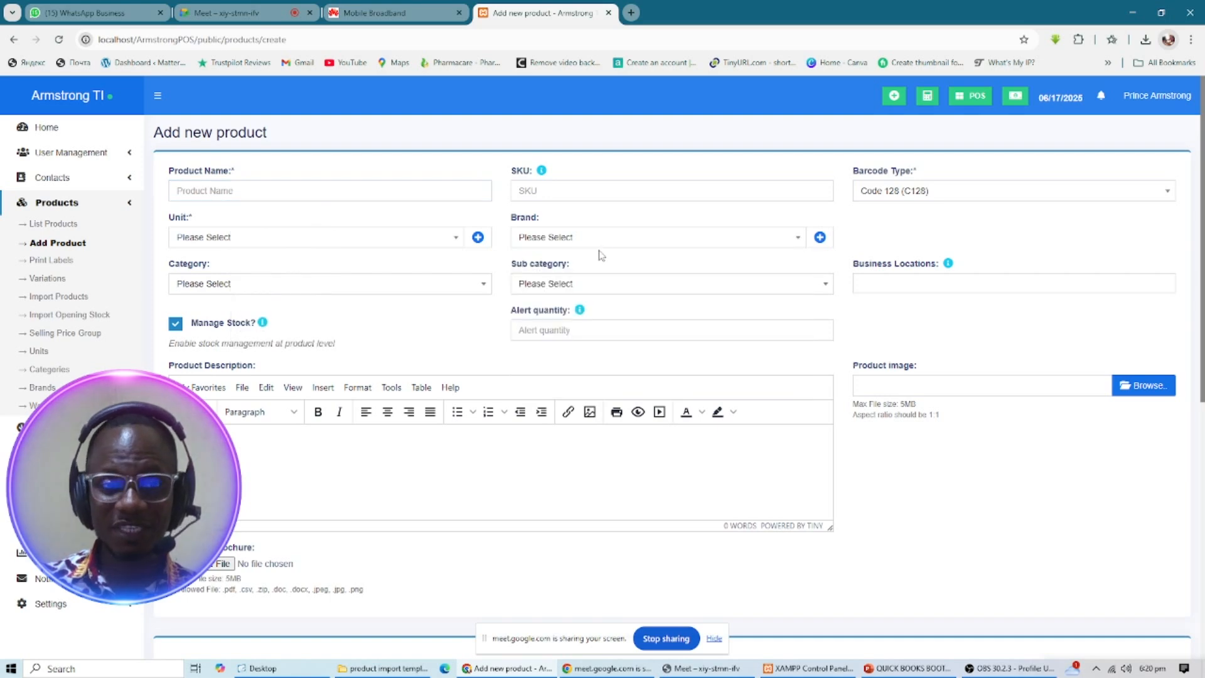
left_click(248, 287)
left_click(249, 288)
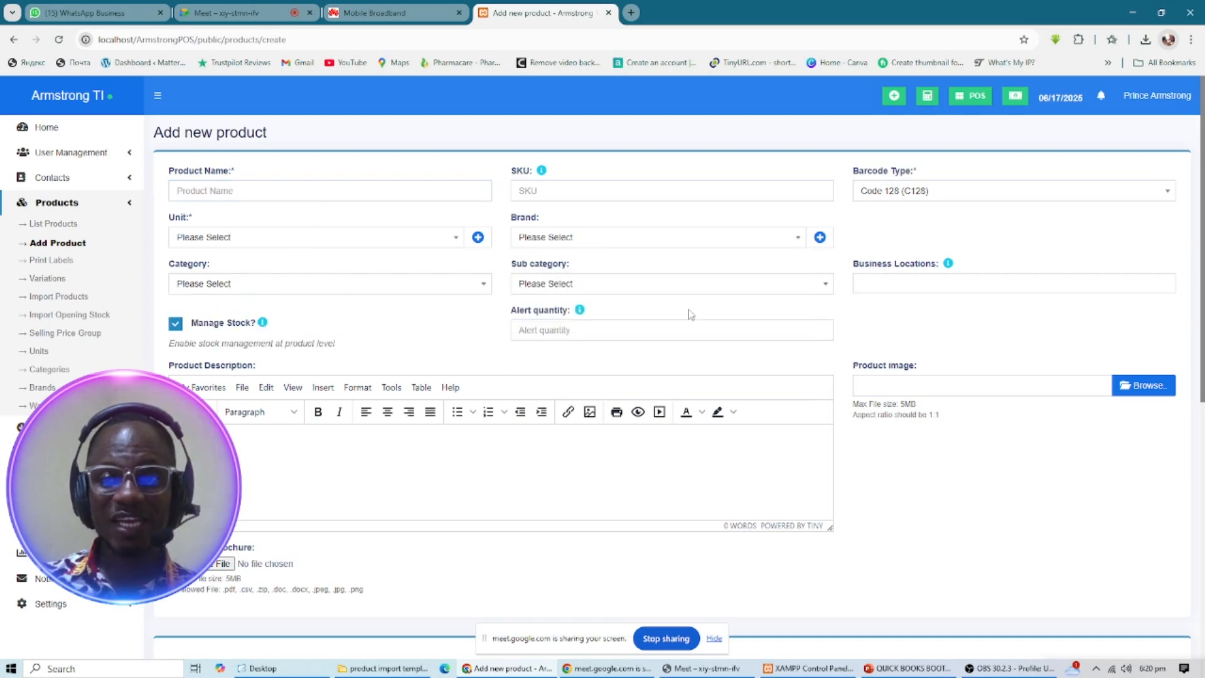
left_click(898, 281)
left_click(898, 280)
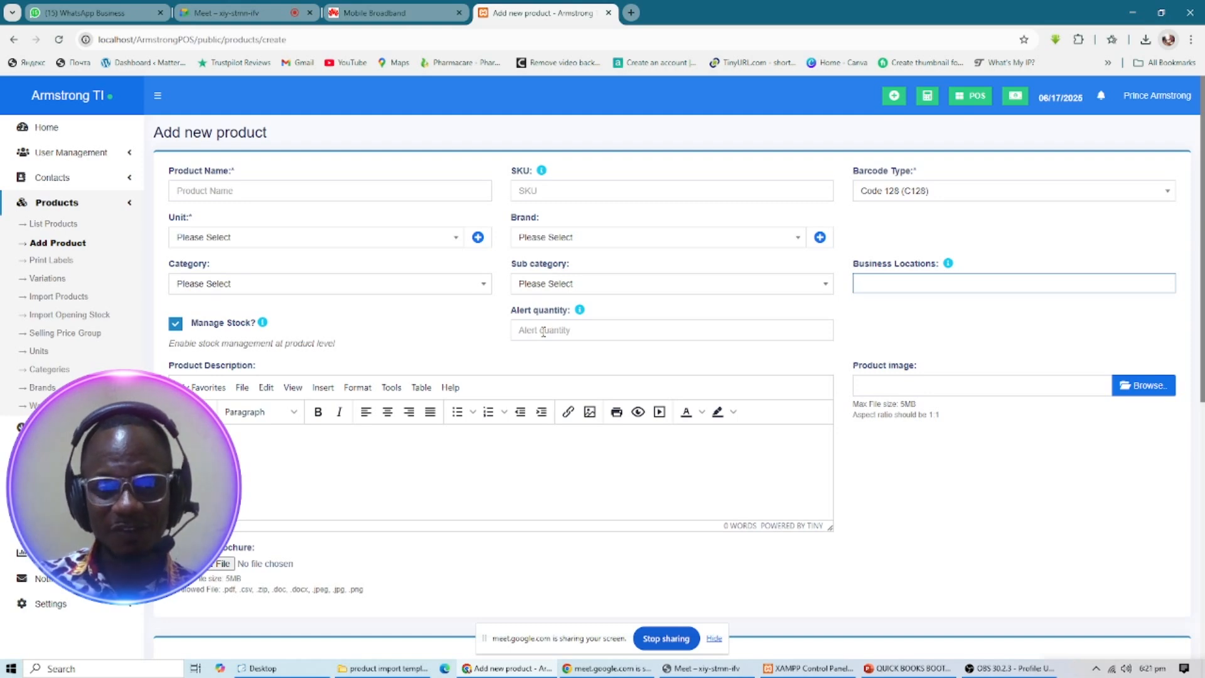
left_click(544, 332)
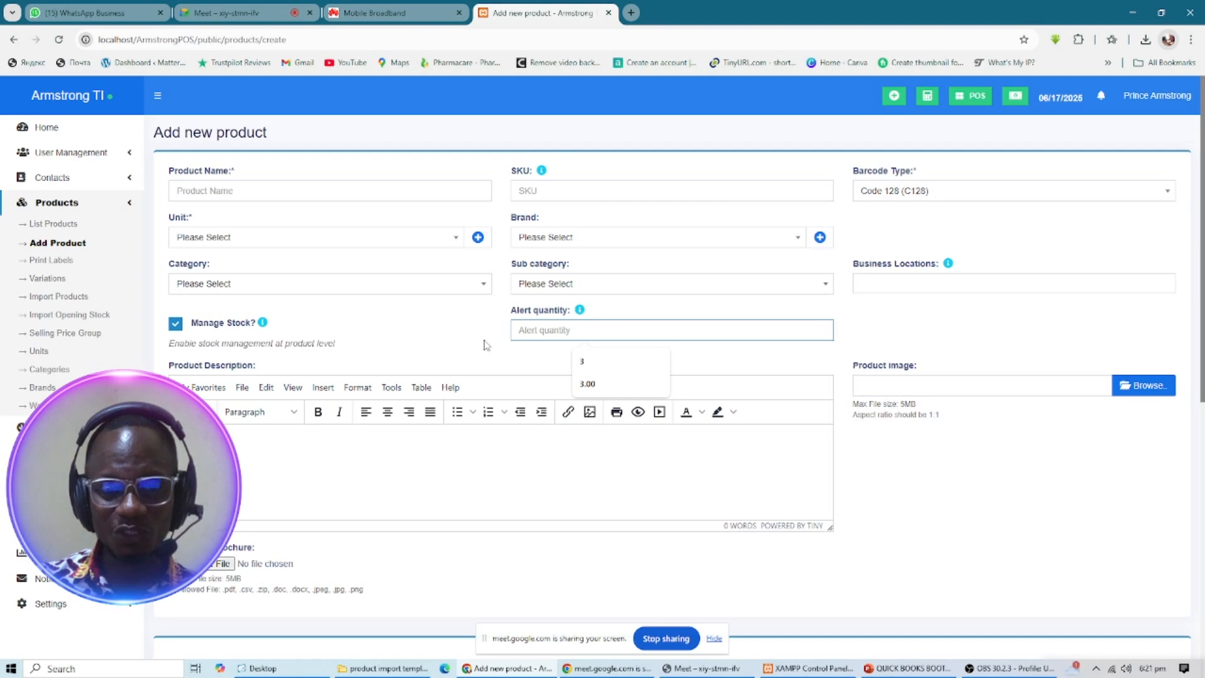
scroll(548, 352, "down", 3)
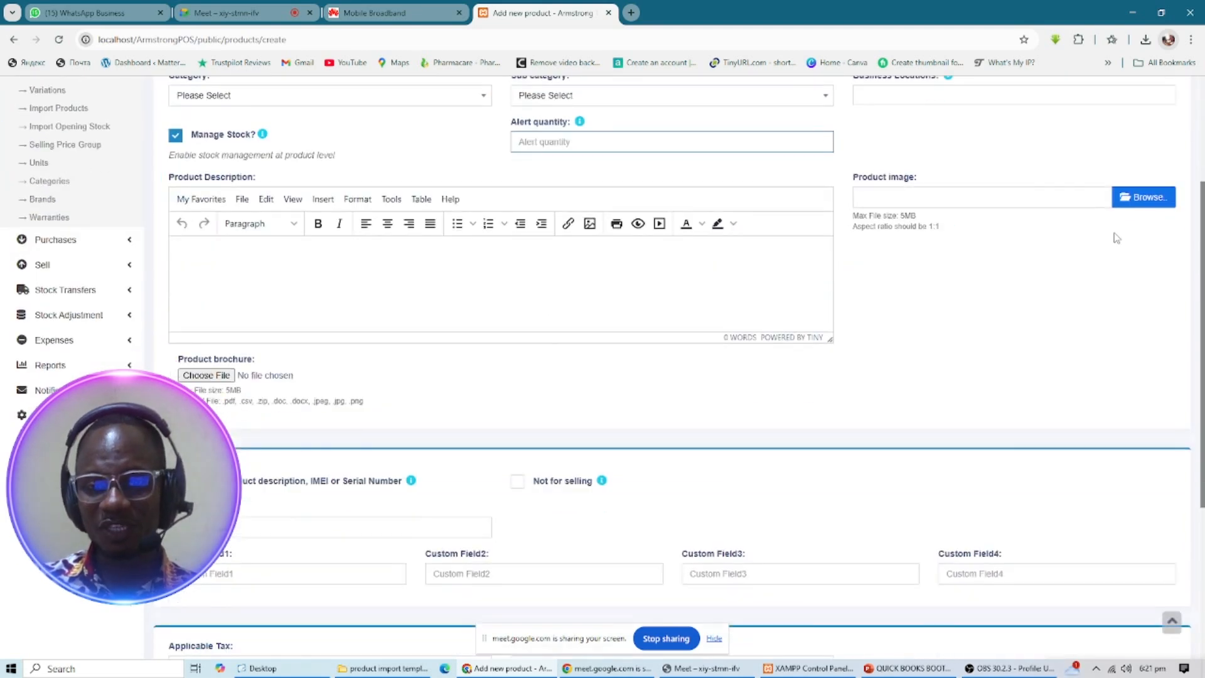
scroll(320, 429, "down", 3)
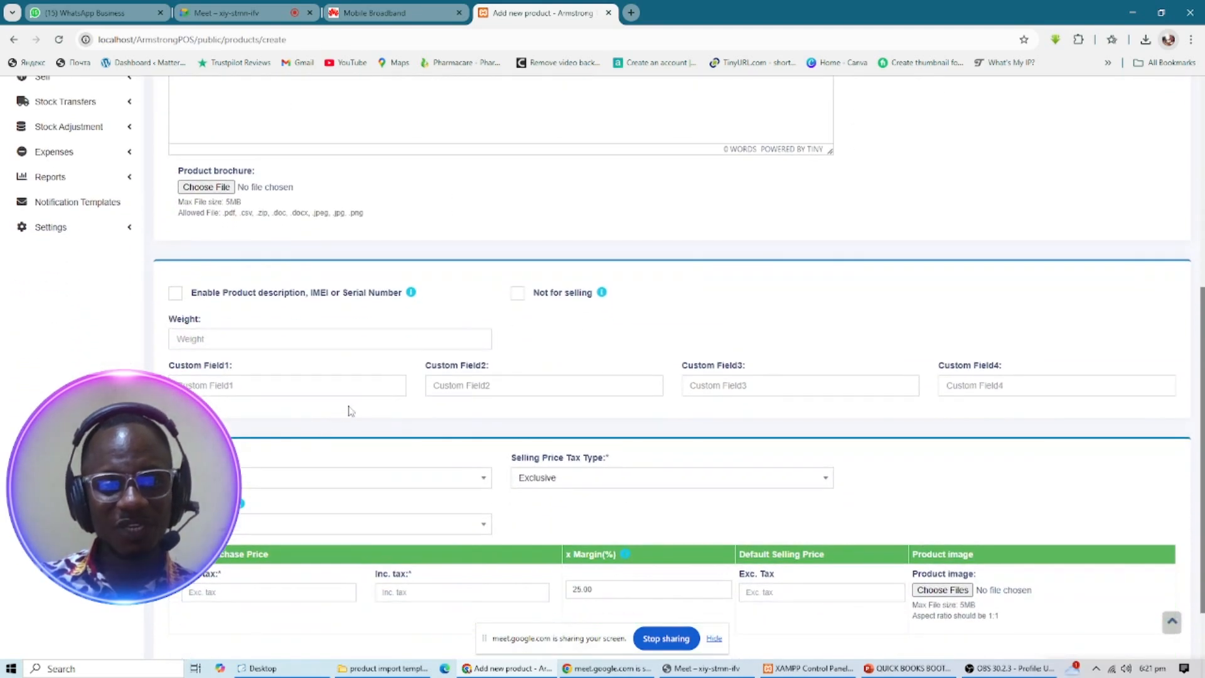
scroll(549, 387, "down", 1)
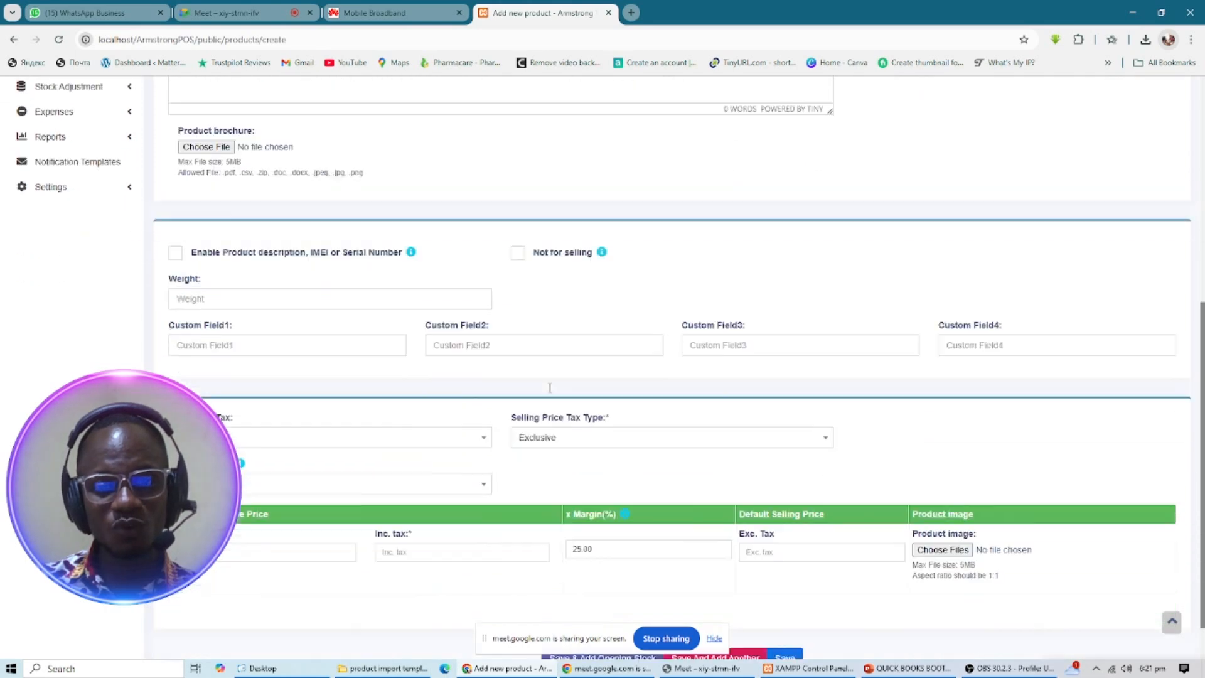
left_click(541, 400)
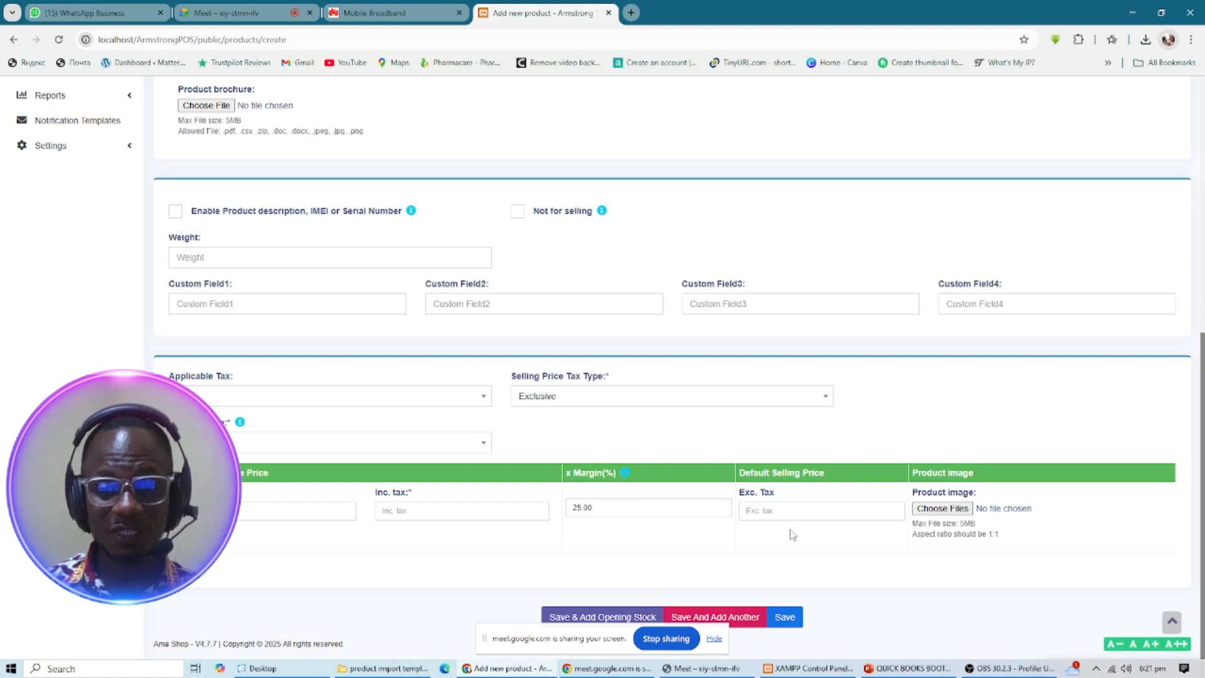
left_click(796, 511)
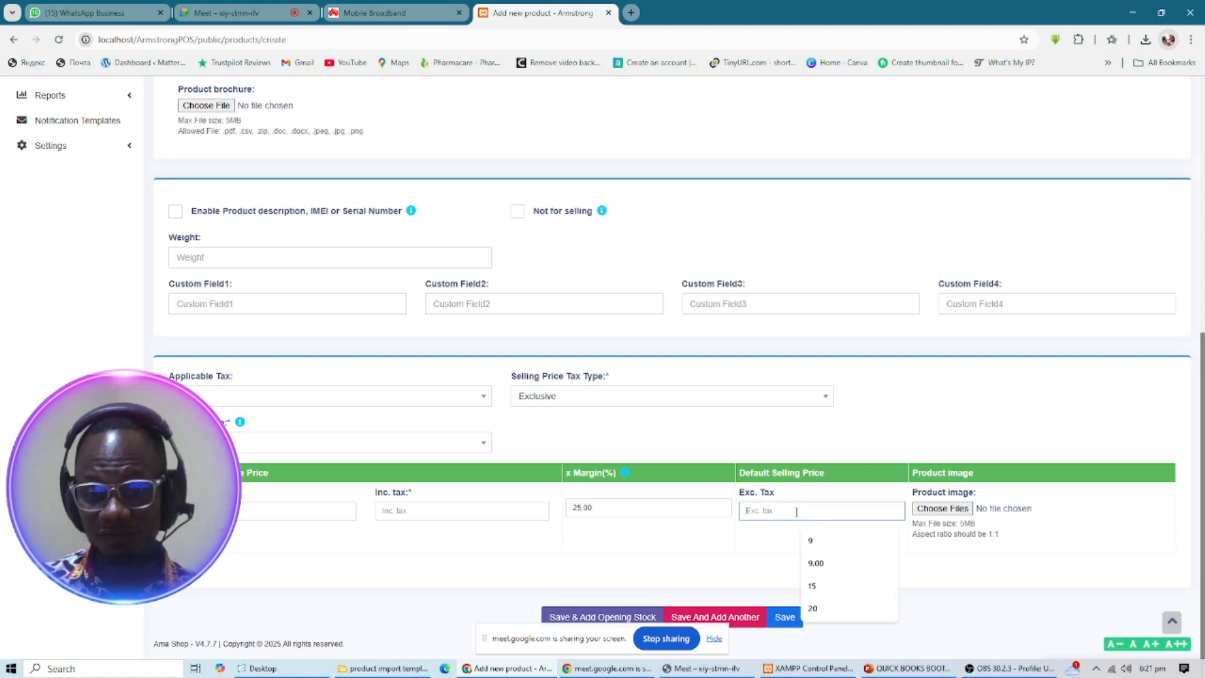
left_click(707, 566)
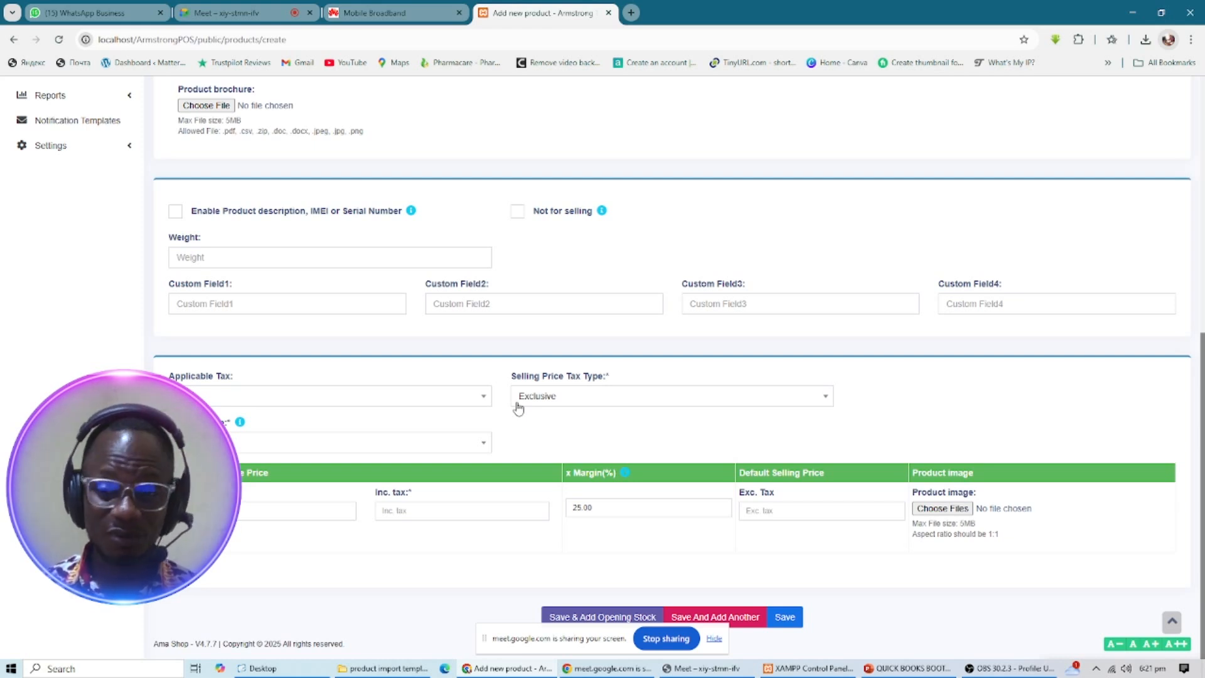
scroll(518, 408, "up", 7)
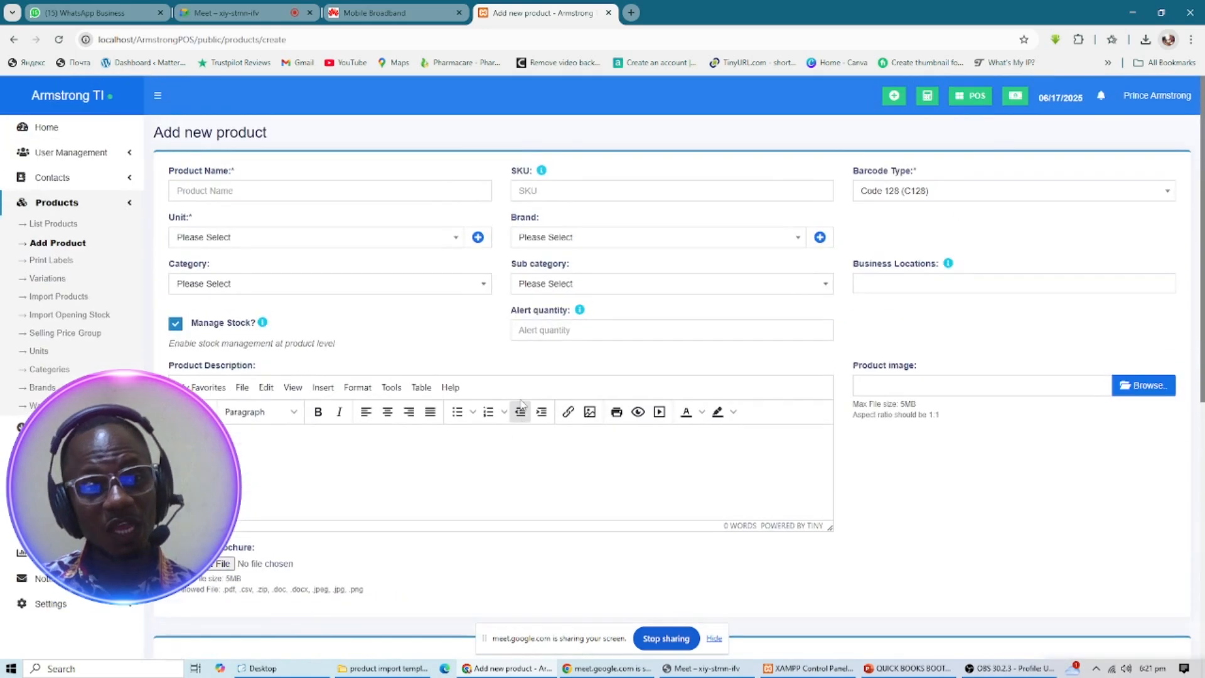
left_click(42, 208)
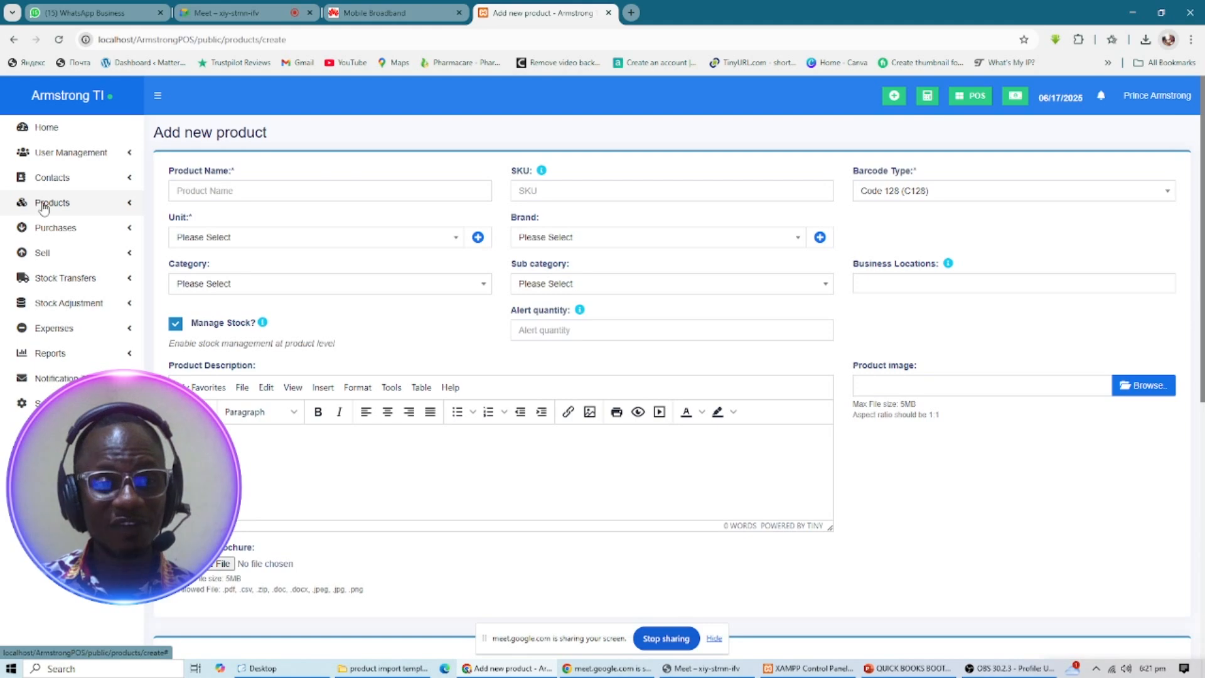
left_click(42, 207)
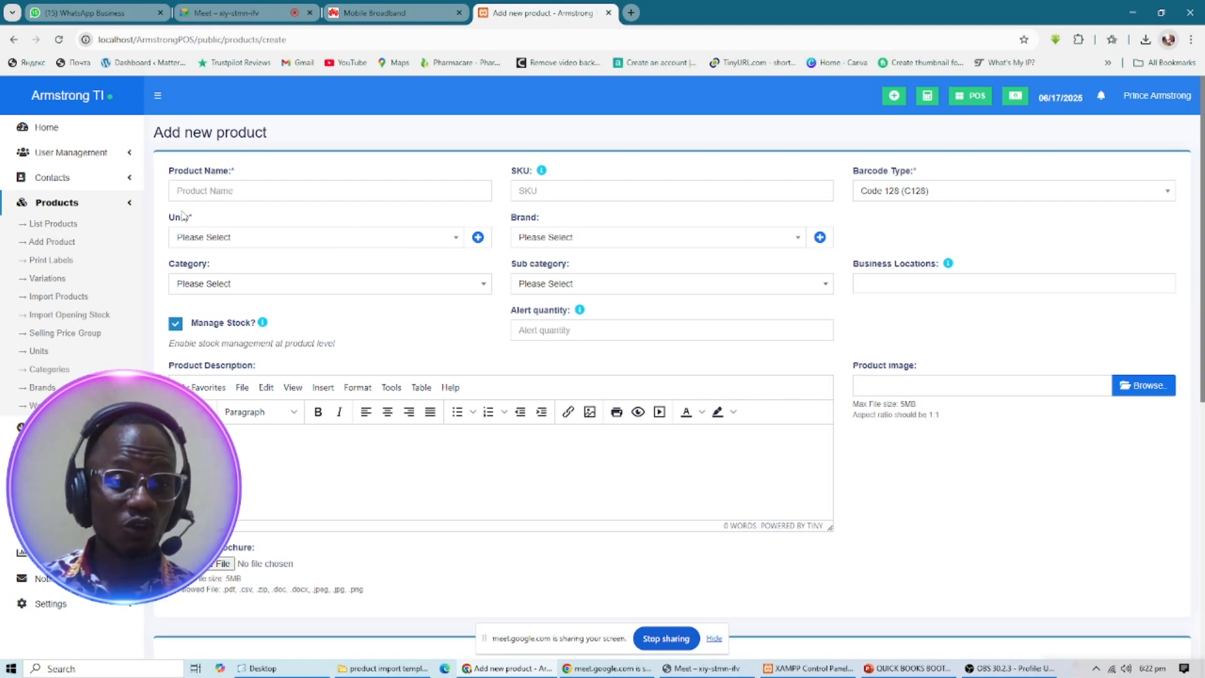
left_click(72, 205)
left_click(70, 205)
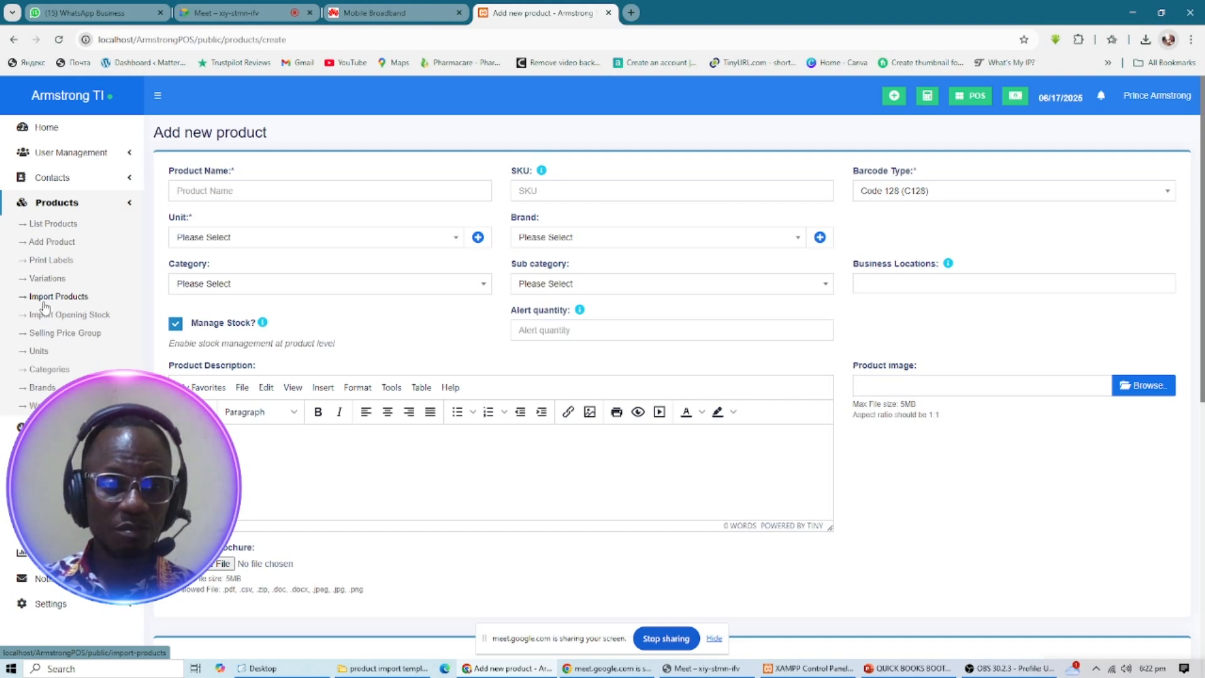
left_click(78, 302)
- Leave the unsaved form and select the Import Products instructions table to read the column requirements
left_click(663, 117)
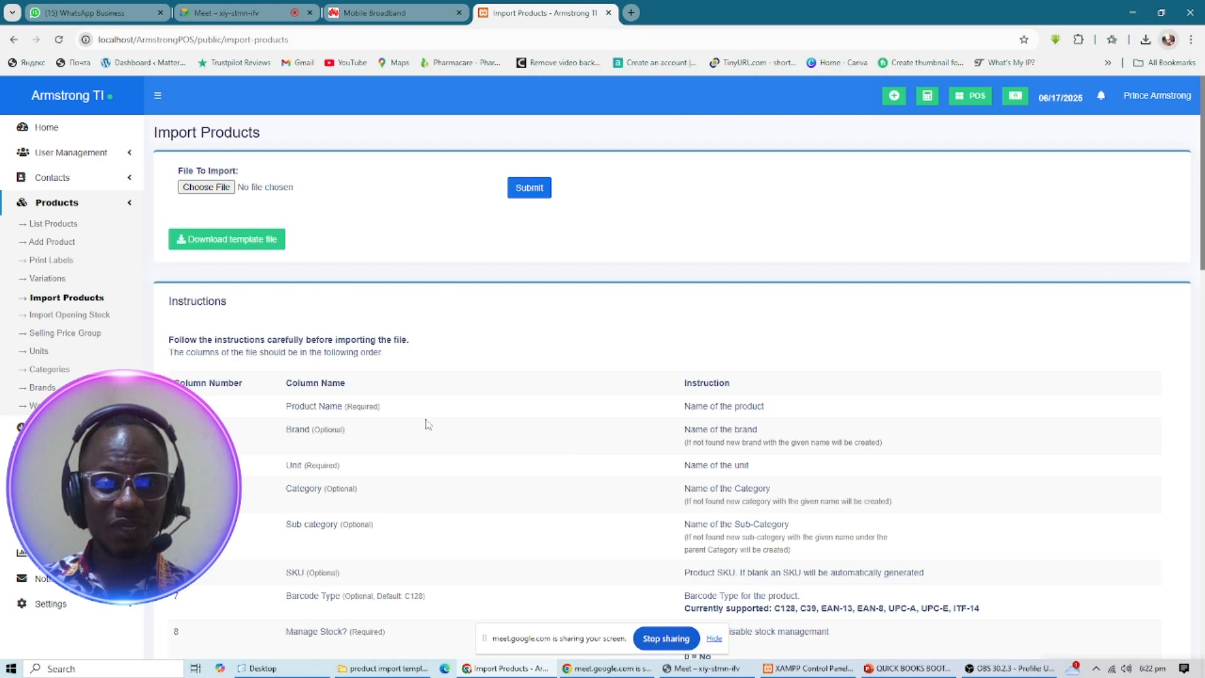
left_click_drag(168, 299, 751, 406)
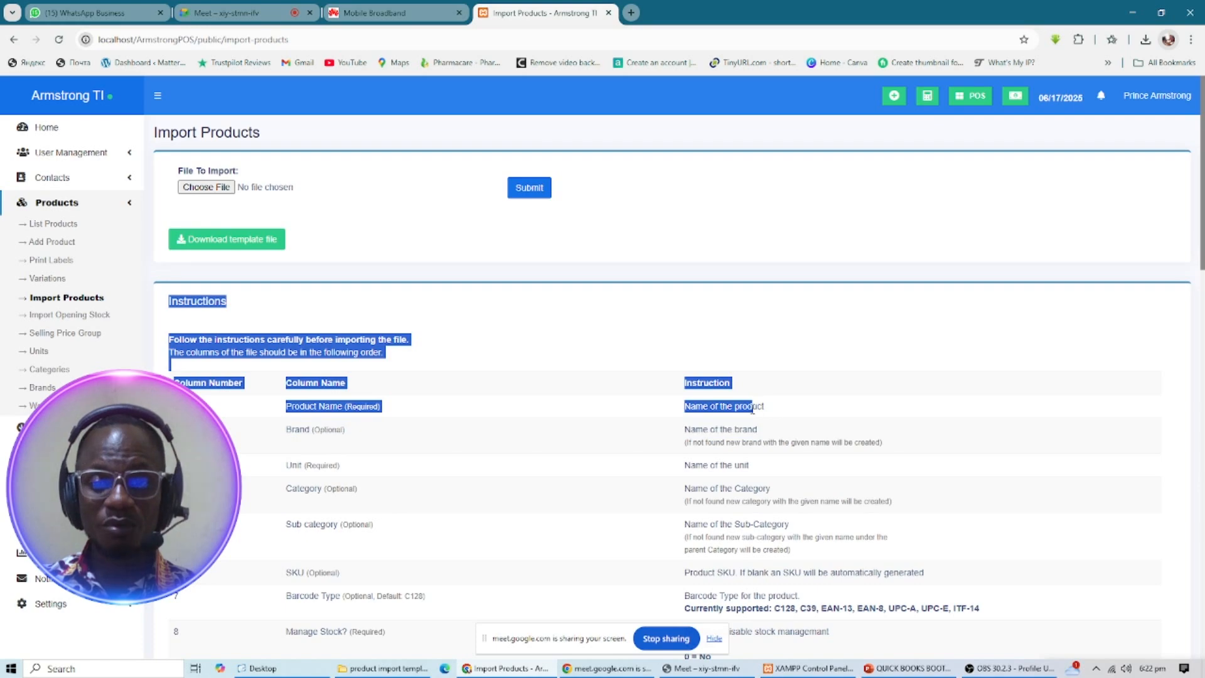
left_click(182, 332)
left_click_drag(164, 300, 1019, 582)
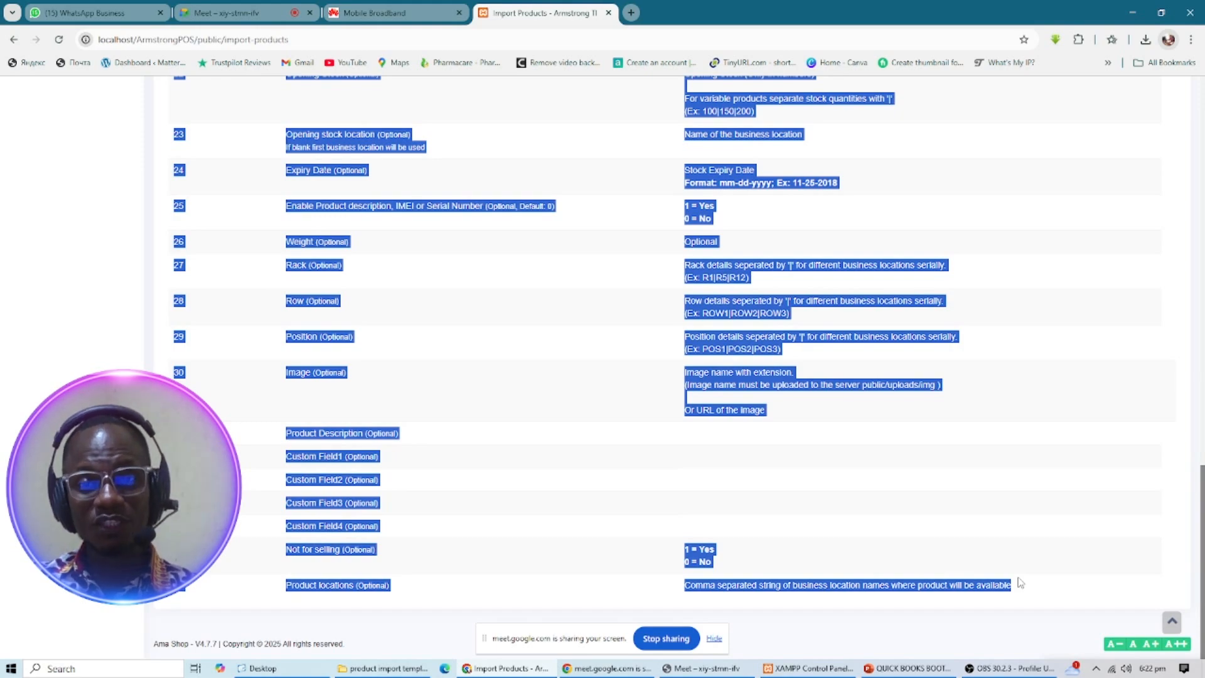
scroll(839, 573, "up", 12)
scroll(839, 573, "up", 6)
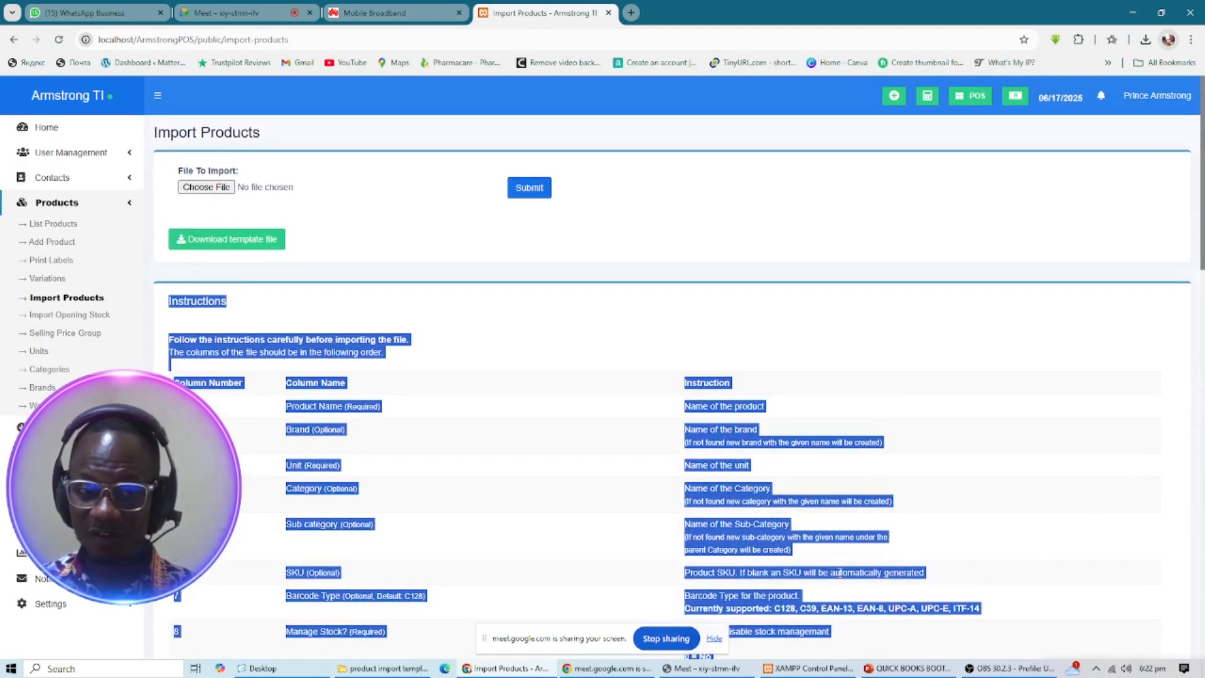
left_click(396, 253)
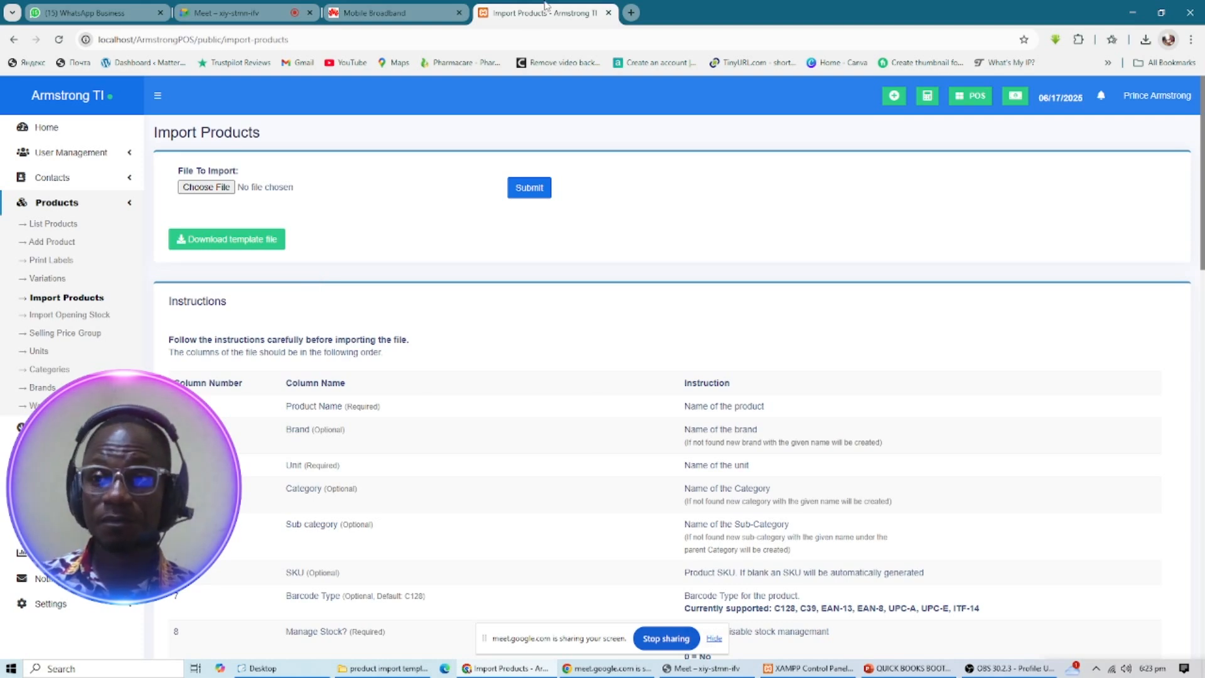
- Open the maximized product import template folder and launch product_import_template.xlsx in Excel
left_click(1131, 14)
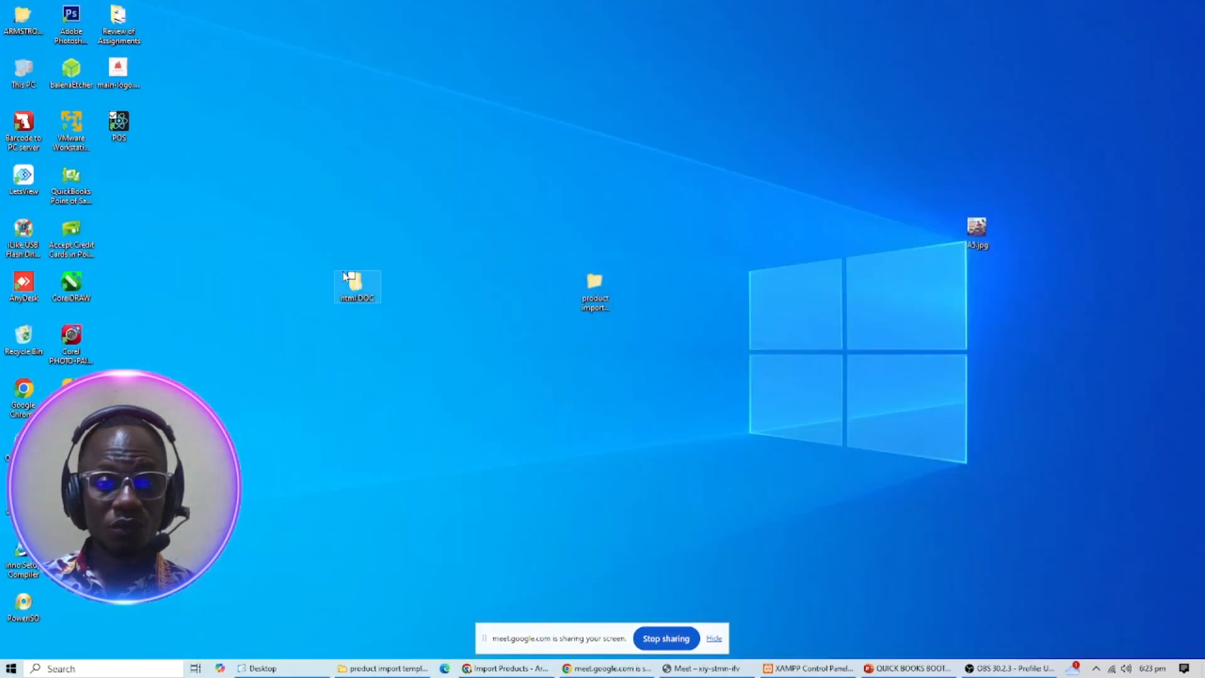
left_click_drag(595, 284, 596, 302)
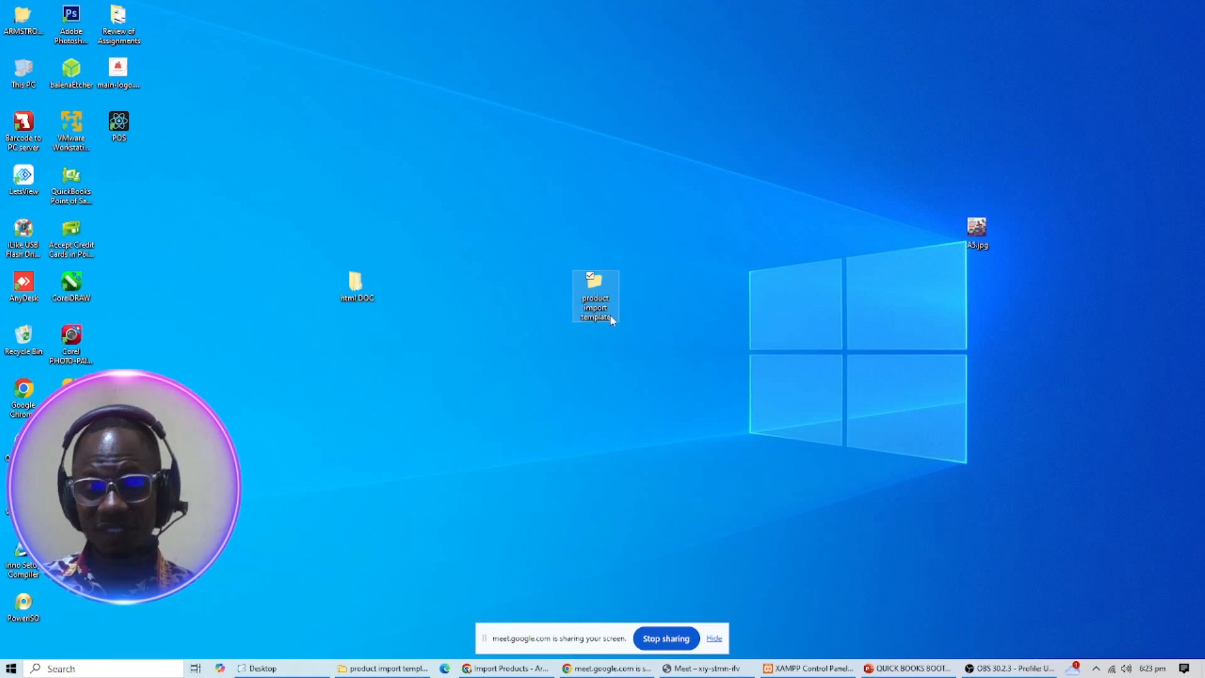
mouse_move(602, 289)
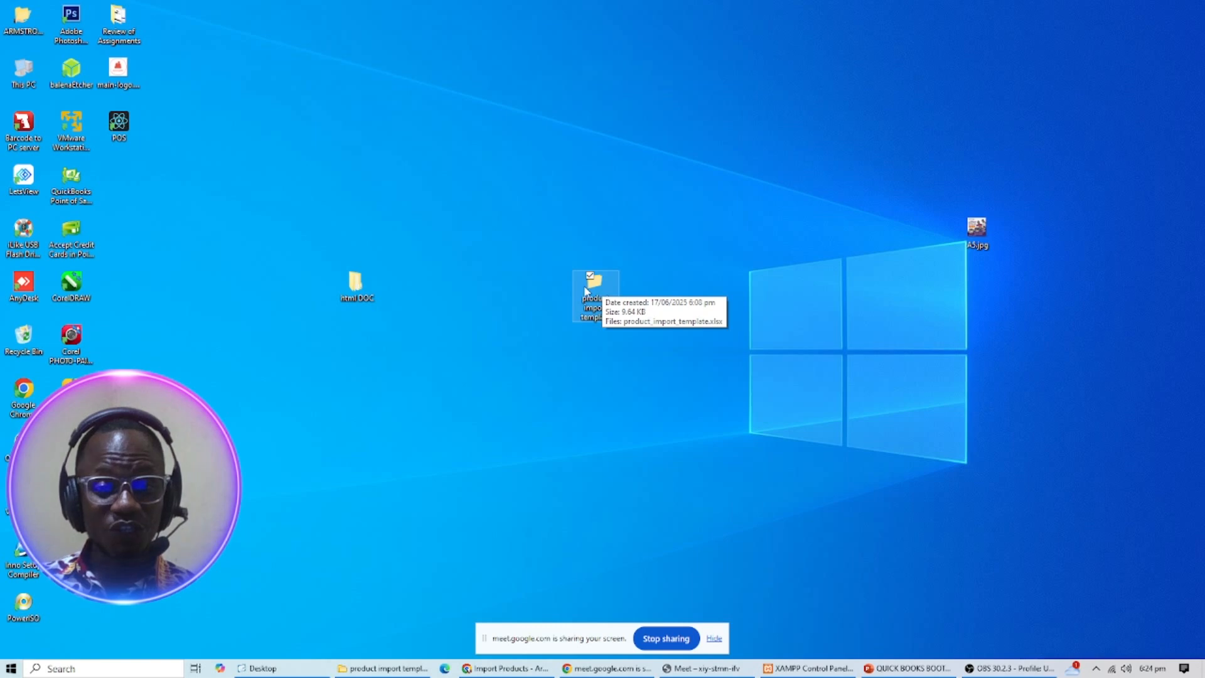
double_click(600, 287)
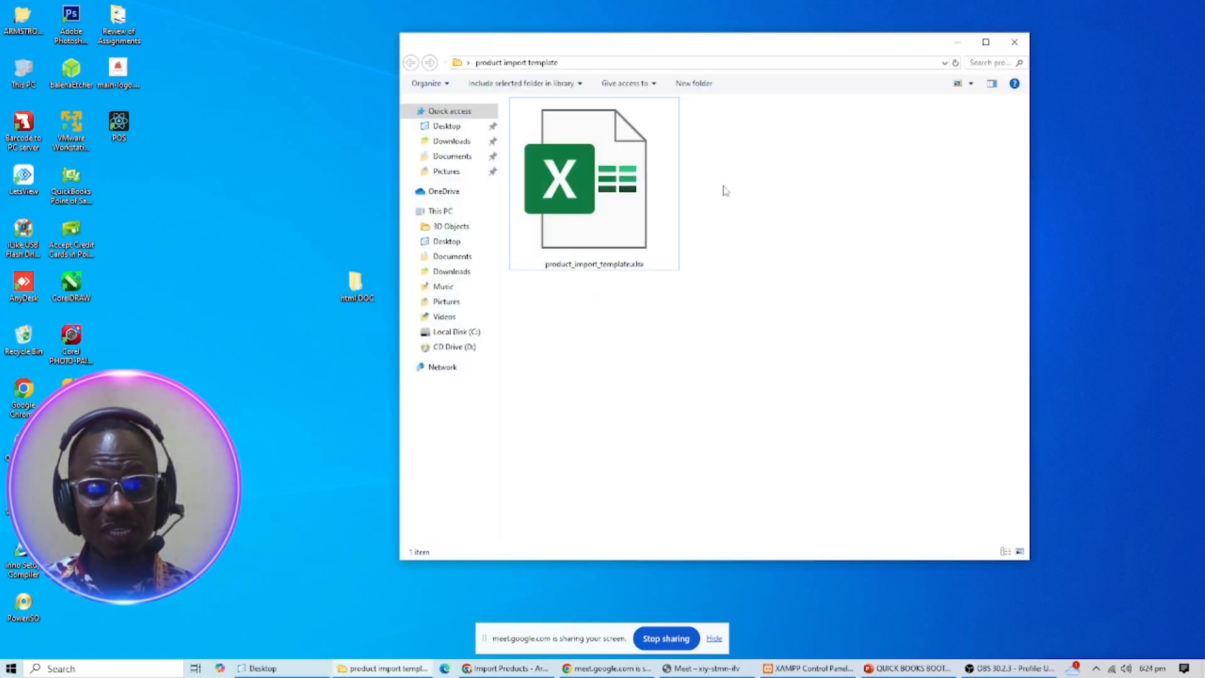
double_click(669, 46)
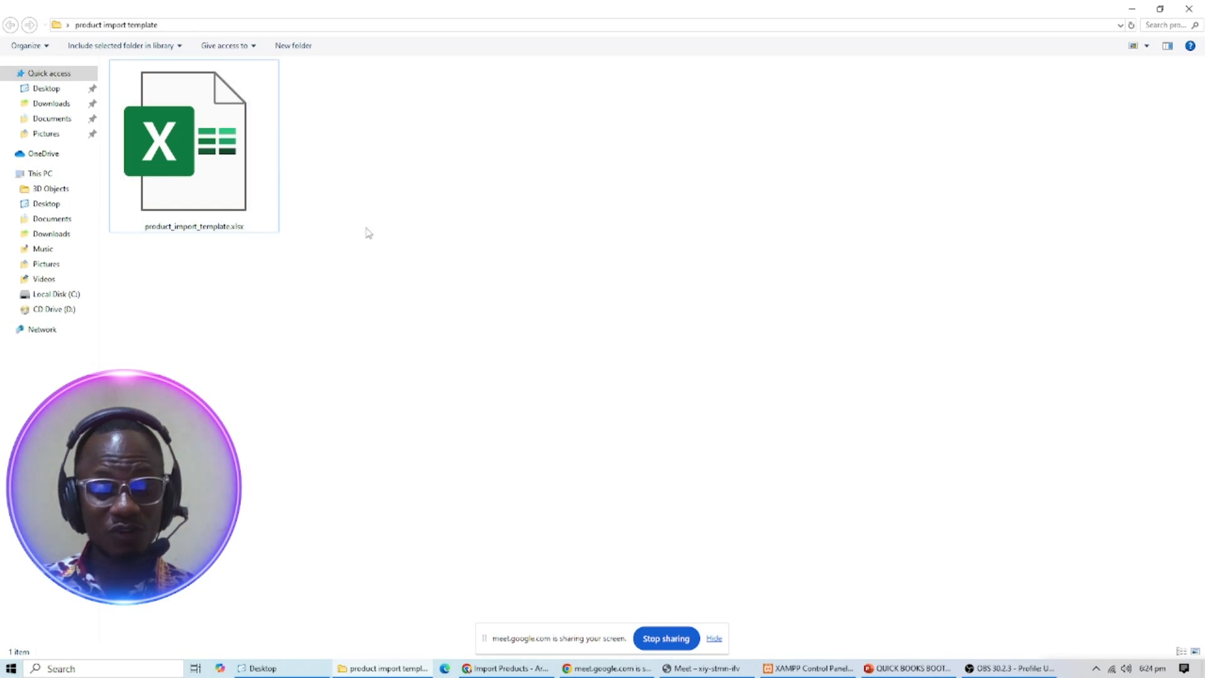
double_click(200, 162)
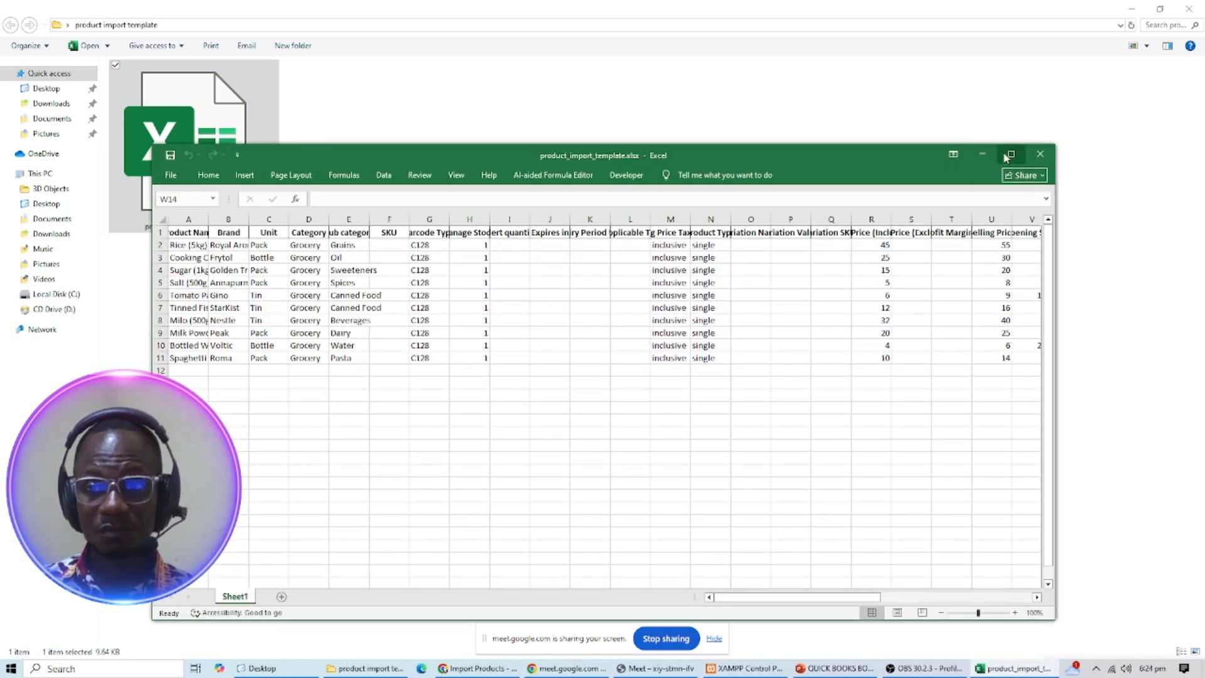
- Maximize the Excel window and AutoFit column A to the longest product name
left_click(1011, 153)
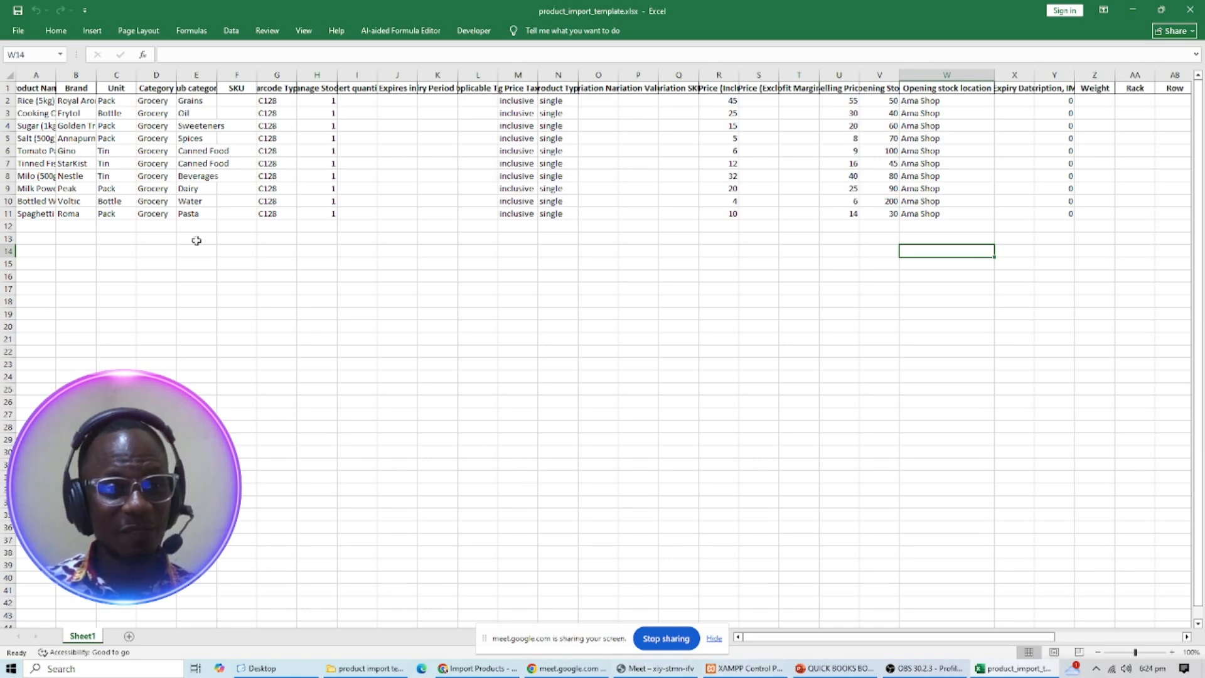
double_click(57, 75)
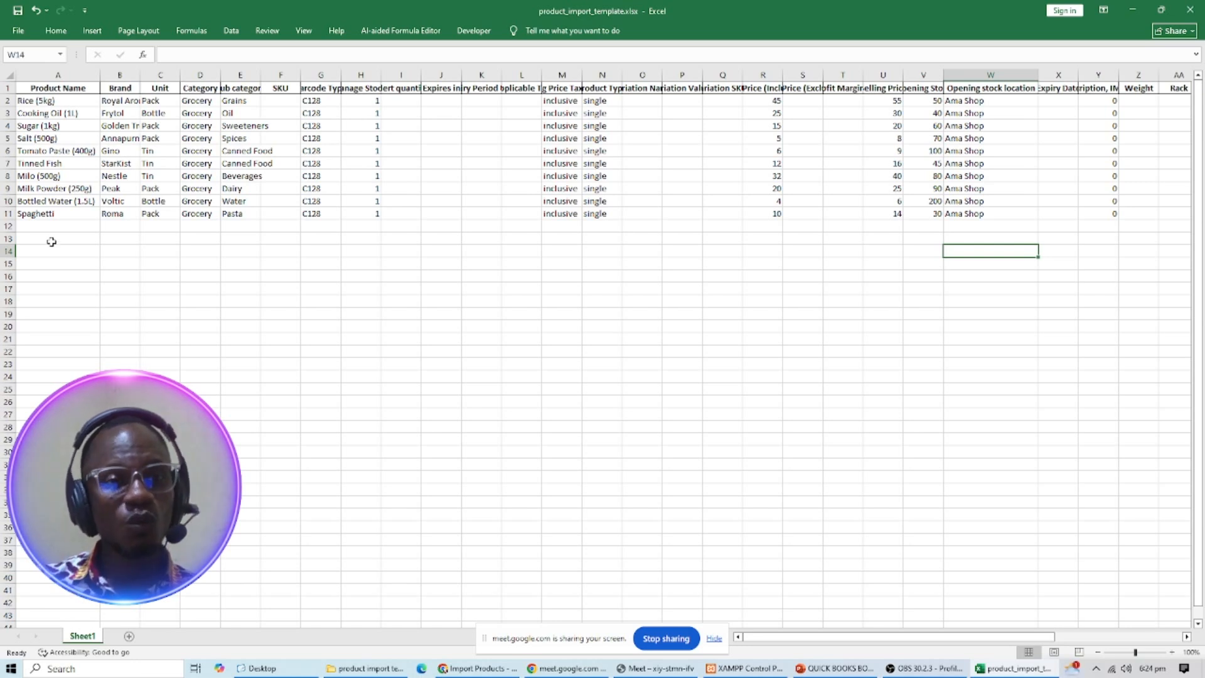
- Select the Product Name, Unit and Category entries in columns A, C and D together
left_click_drag(118, 100, 120, 214)
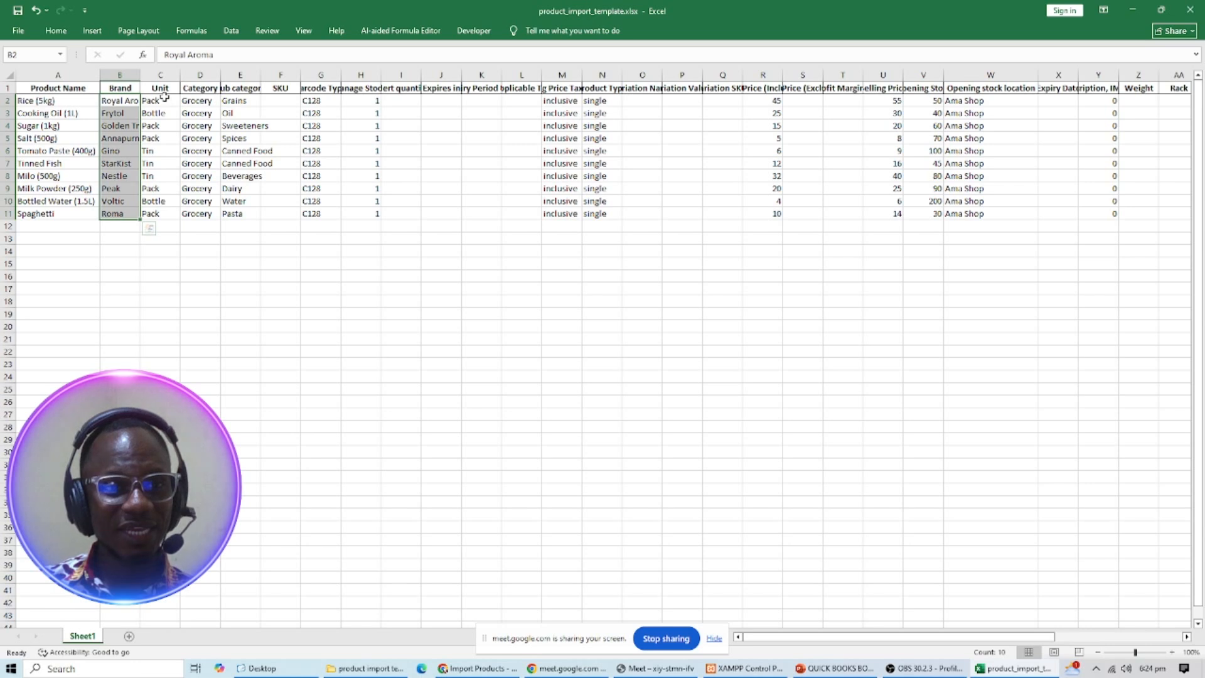
left_click_drag(163, 99, 165, 215)
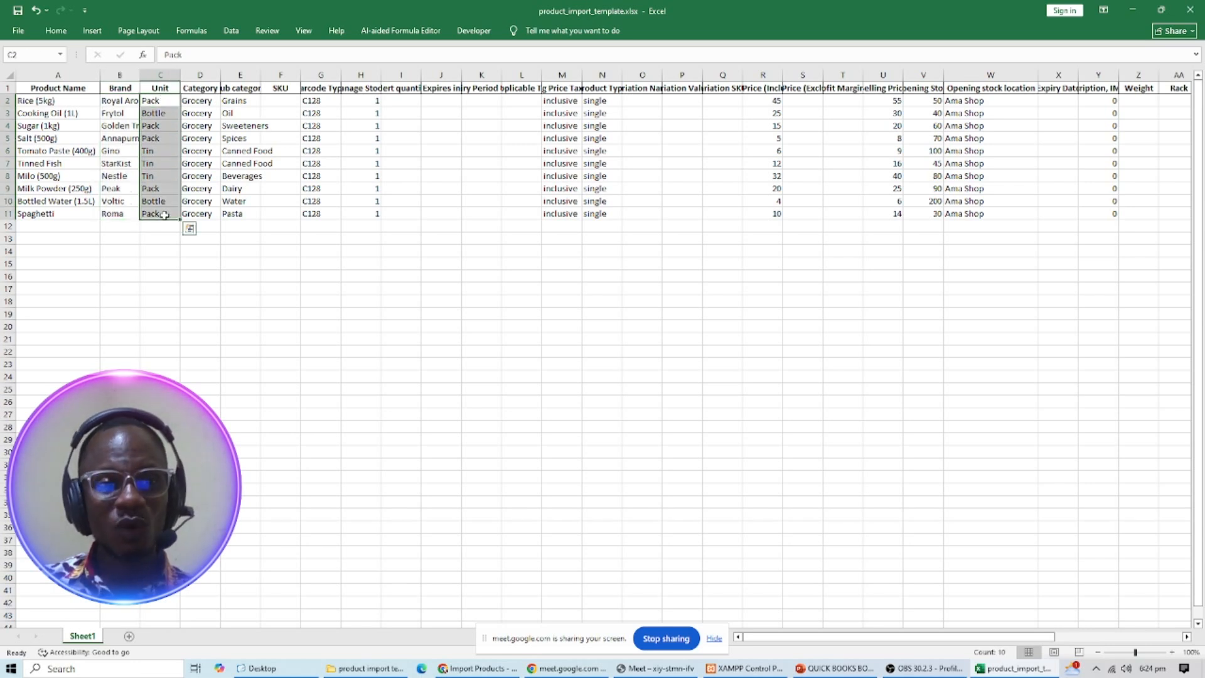
left_click(151, 192)
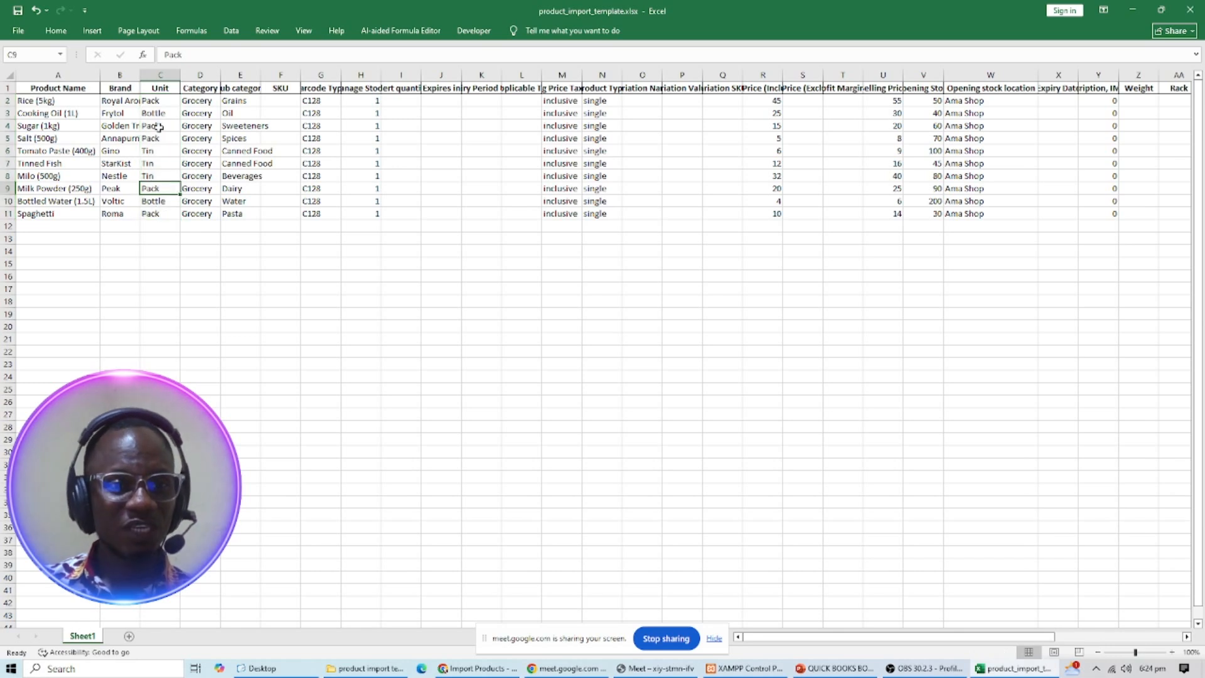
left_click_drag(154, 100, 161, 224)
left_click_drag(35, 100, 51, 215)
left_click_drag(163, 100, 158, 215, "ctrl")
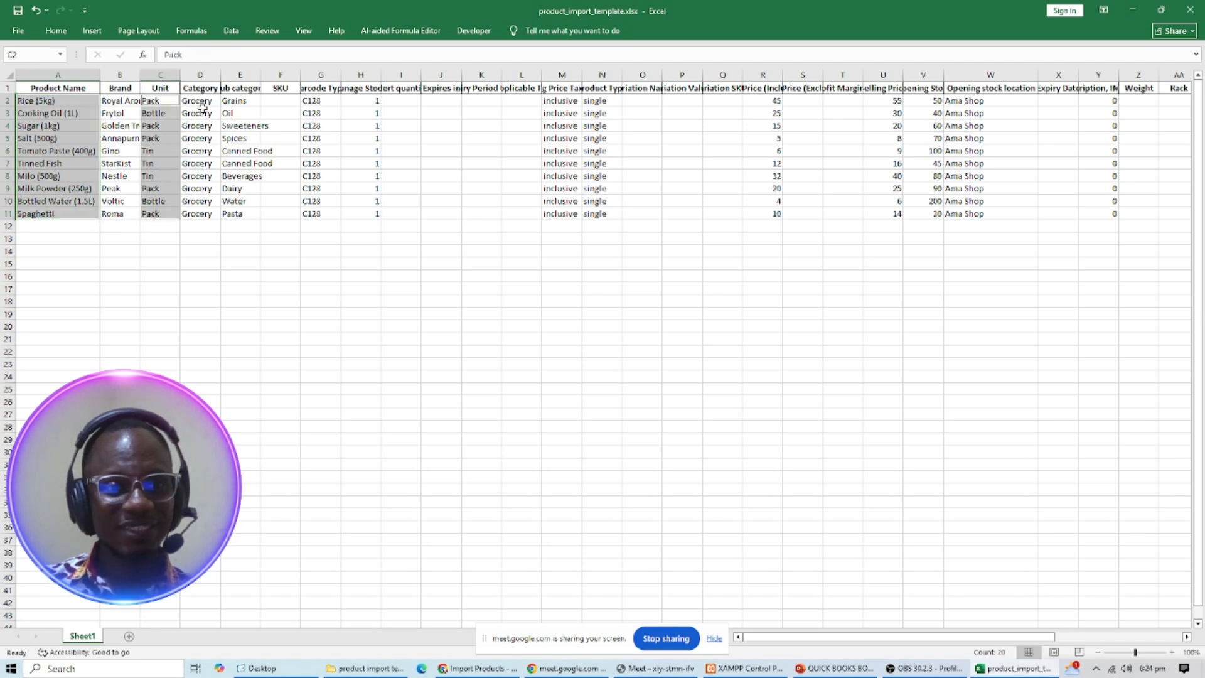
left_click_drag(199, 100, 199, 217, "ctrl")
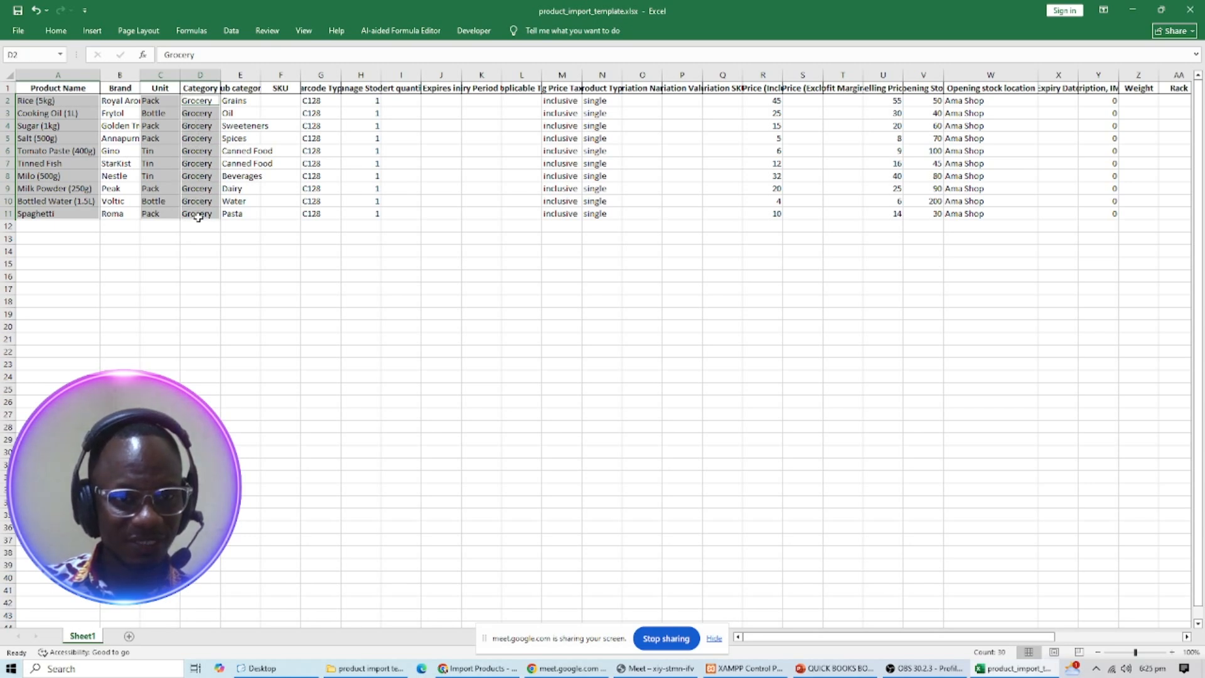
- AutoFit column E, then add the Sub category, column R and U prices, and column W locations to the selection
double_click(260, 80)
left_click_drag(235, 101, 250, 207, "ctrl")
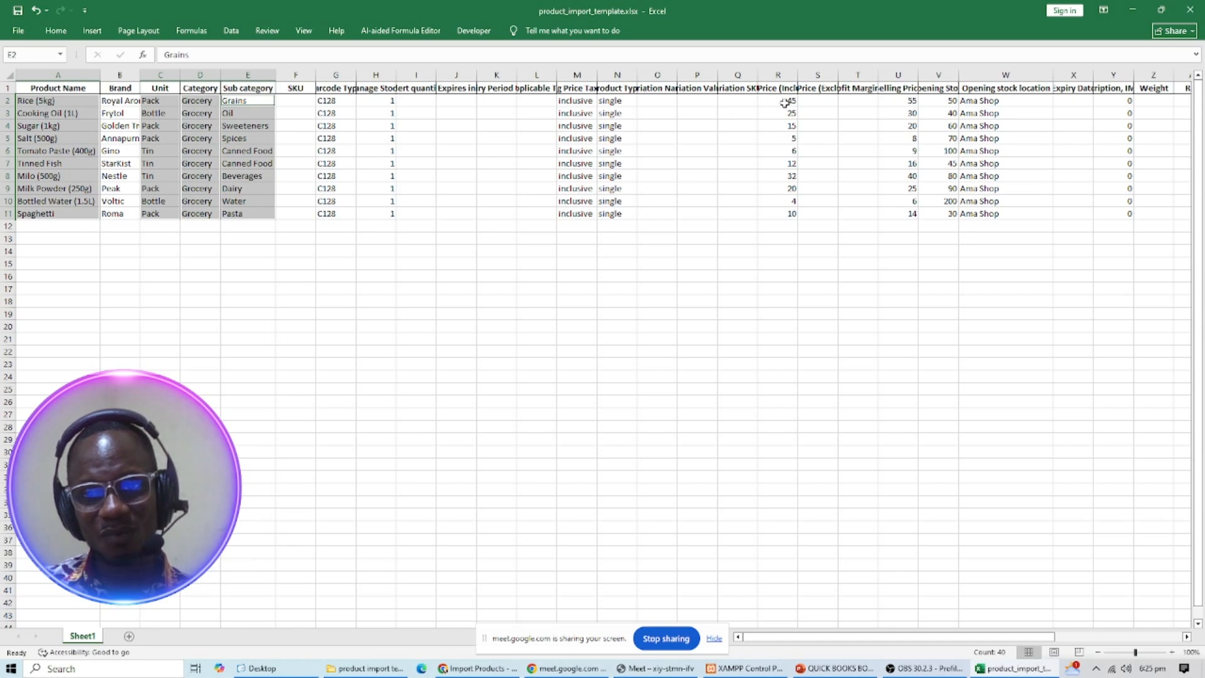
left_click_drag(784, 103, 792, 214, "ctrl")
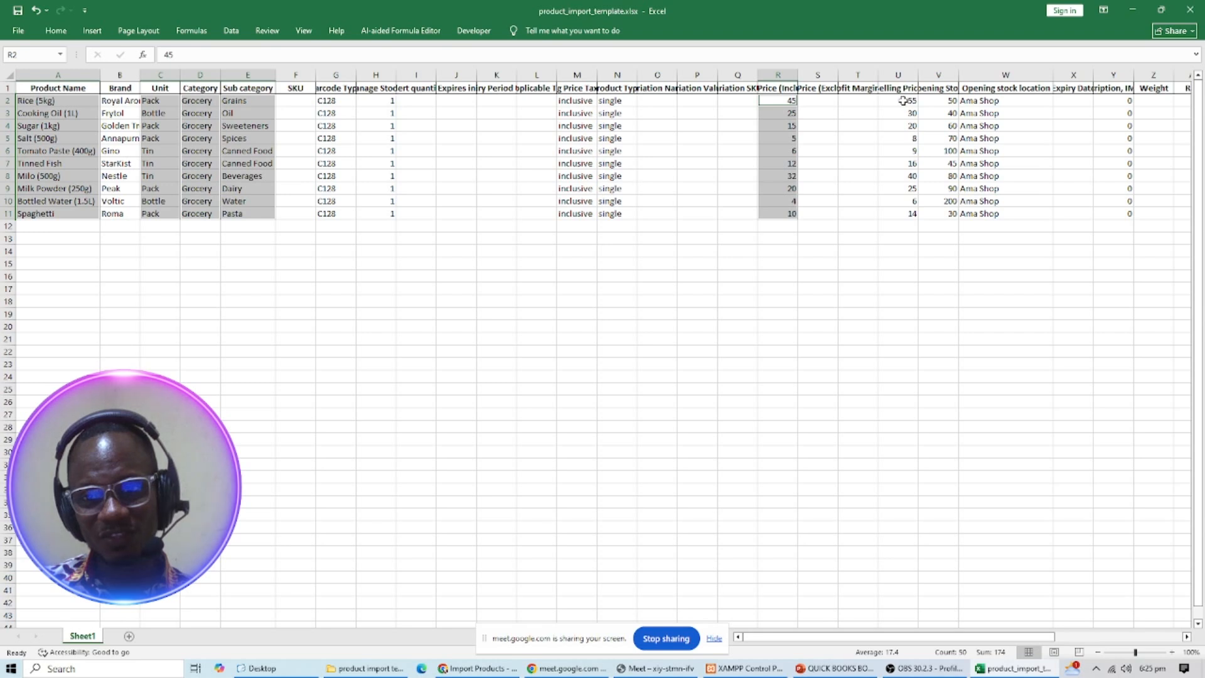
left_click_drag(903, 101, 911, 213, "ctrl")
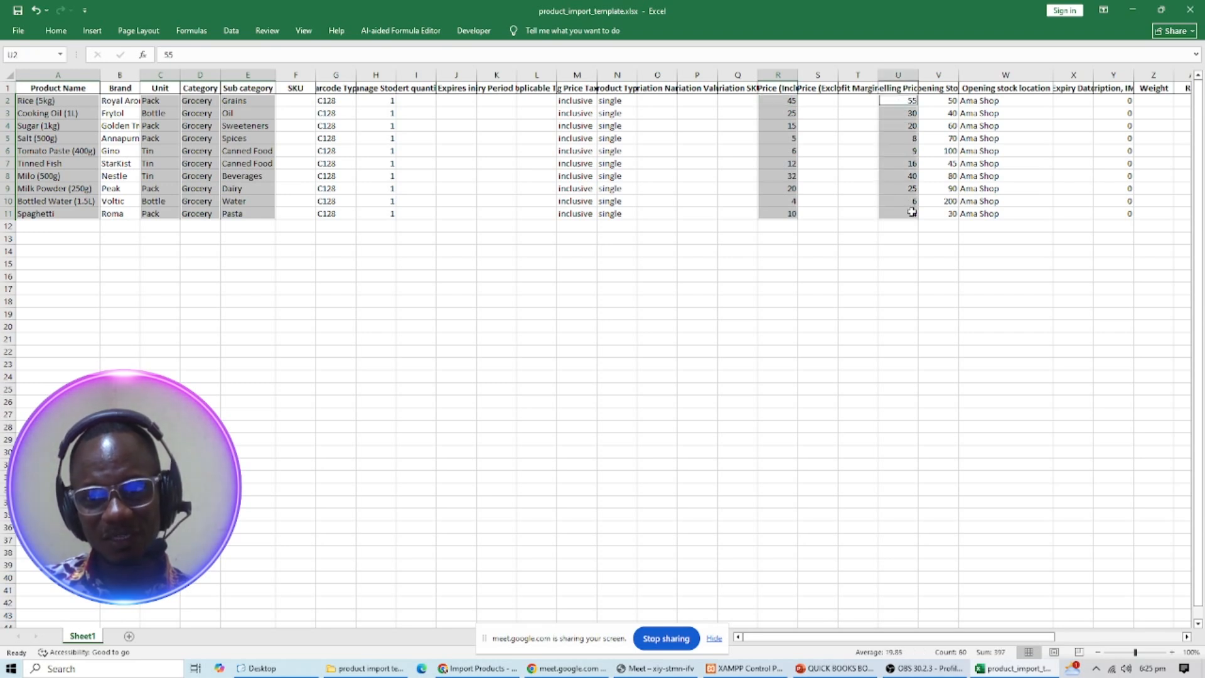
left_click_drag(979, 102, 984, 211, "ctrl")
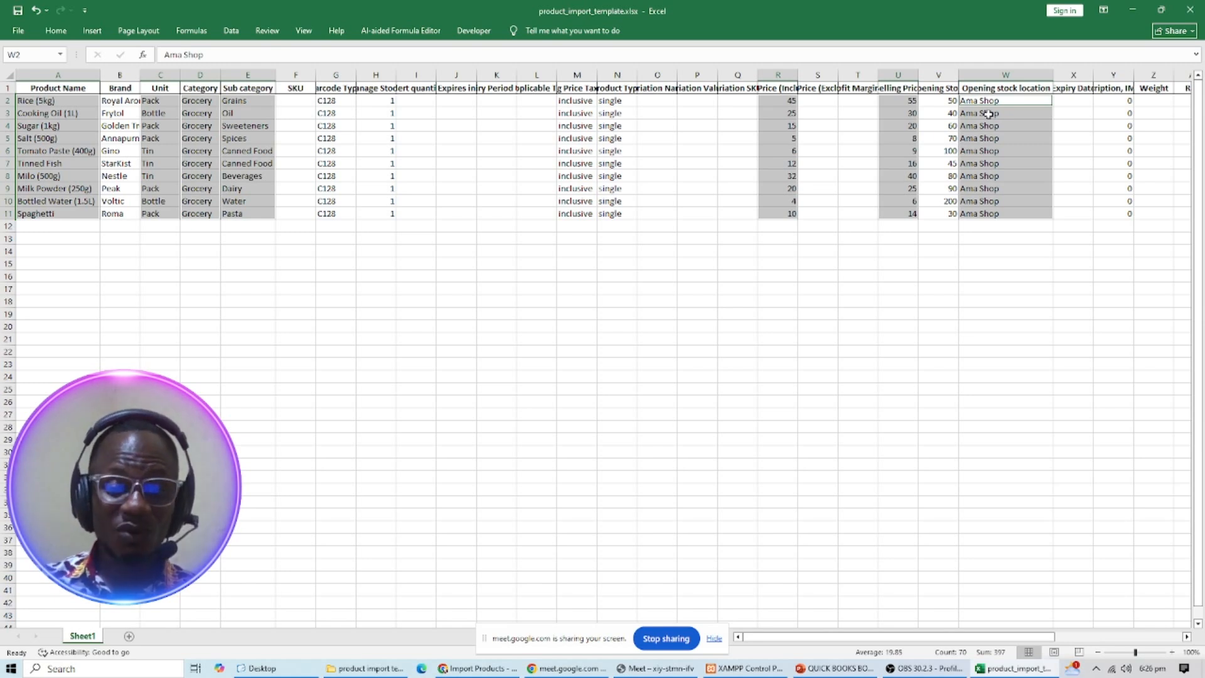
- Open the Add Product page in a new tab from the Import Products page
left_click(478, 669)
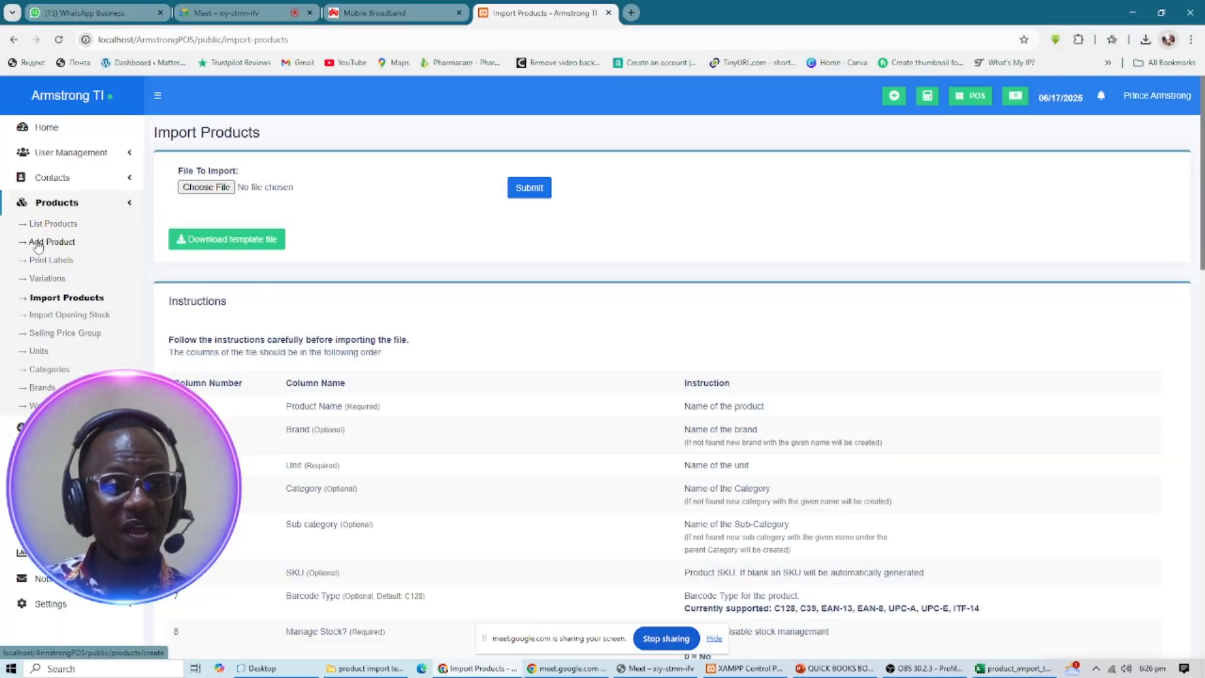
right_click(44, 244)
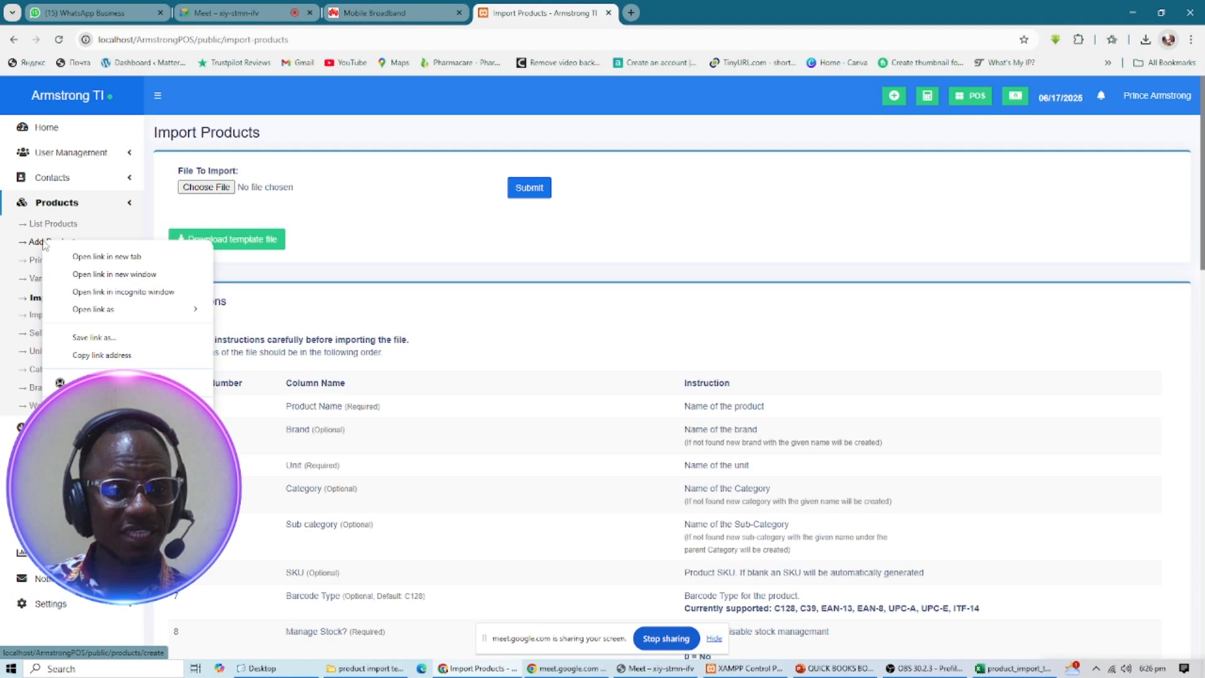
left_click(91, 257)
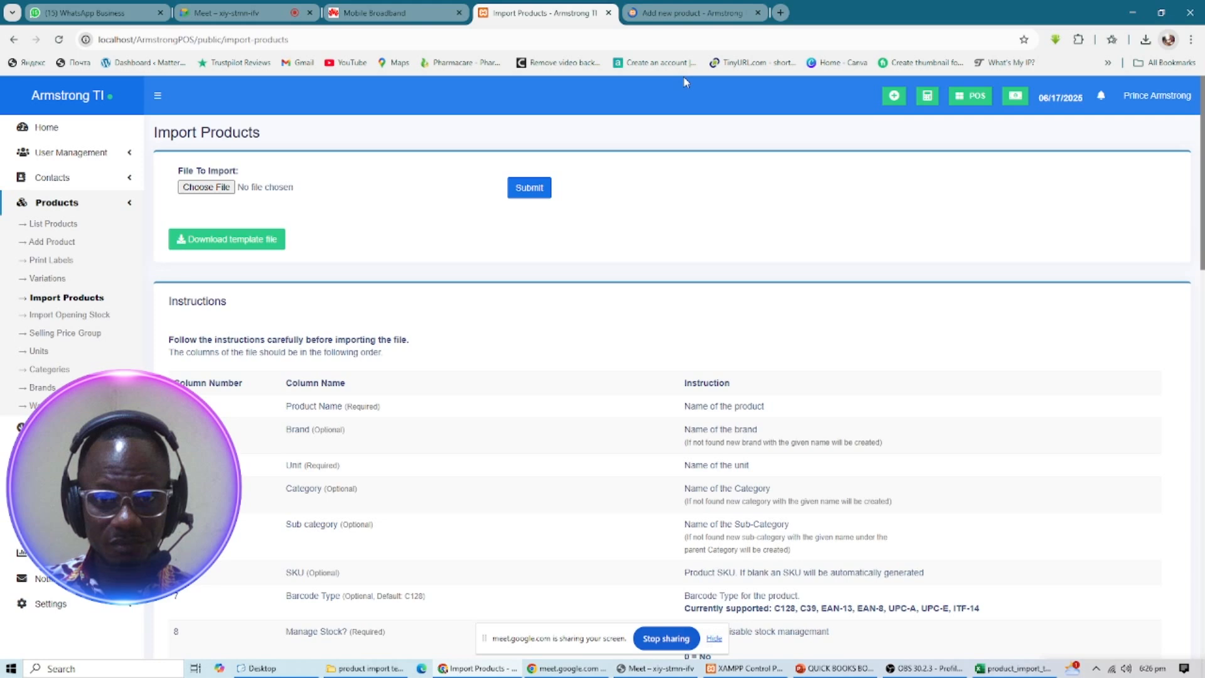
- Scroll through the Add new product form fields, then return to the Excel template
left_click(670, 14)
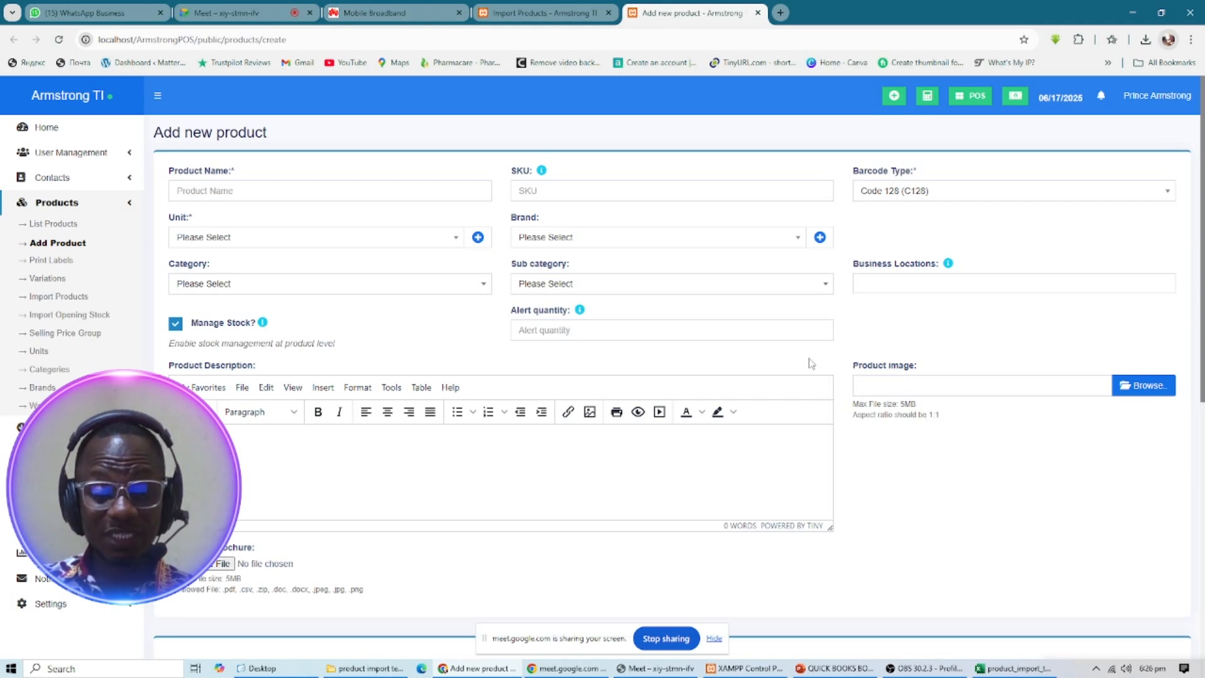
scroll(734, 394, "down", 3)
scroll(734, 394, "down", 4)
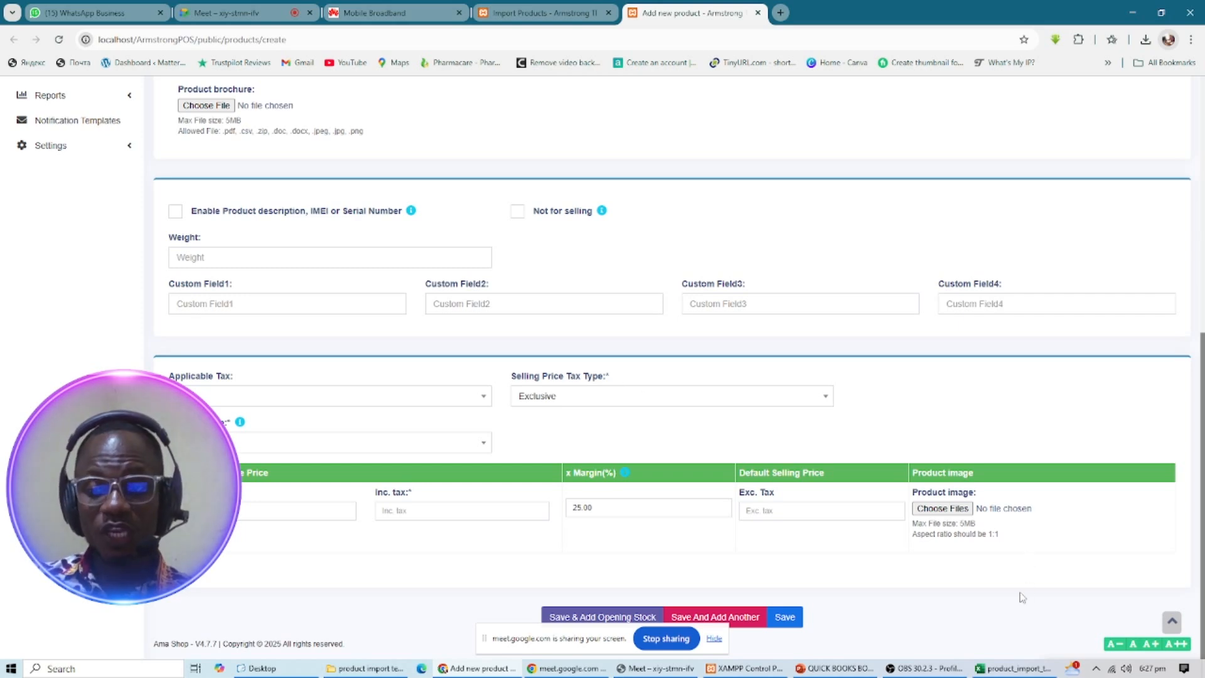
left_click(1007, 667)
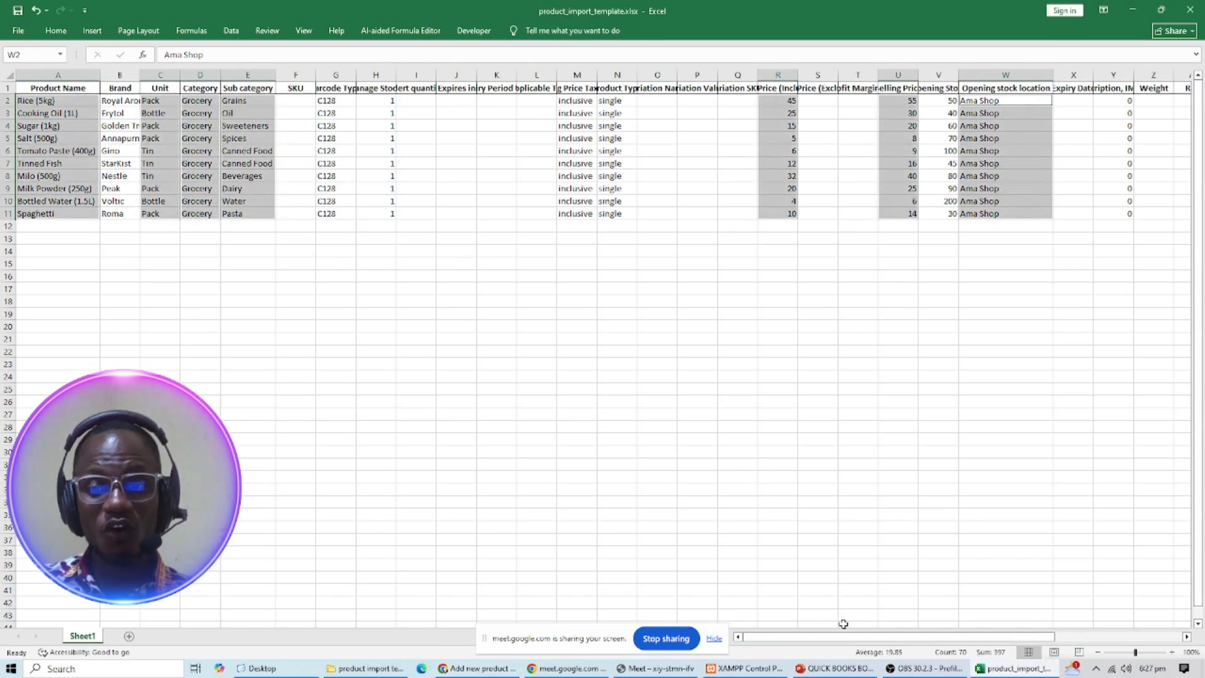
- Scroll across the template's columns, then return to the Add new product form in Chrome
left_click_drag(824, 643, 638, 634)
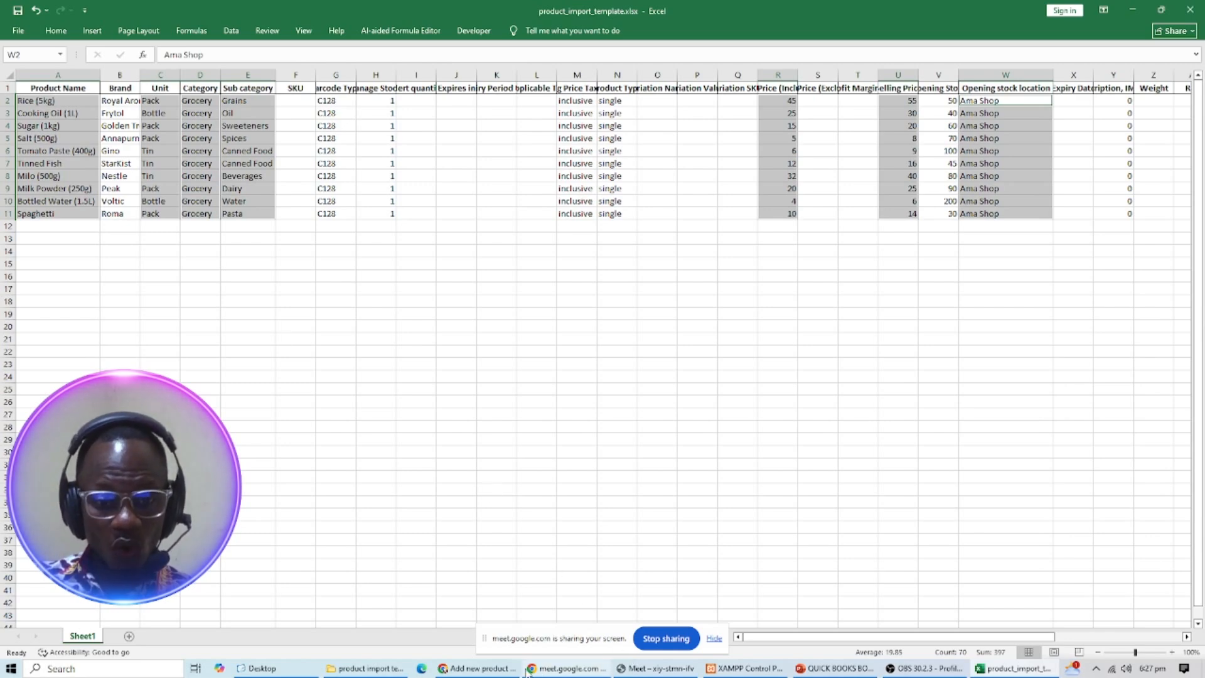
left_click(477, 669)
- Leave the empty product form for List Products, which shows only 3 products
scroll(137, 161, "up", 5)
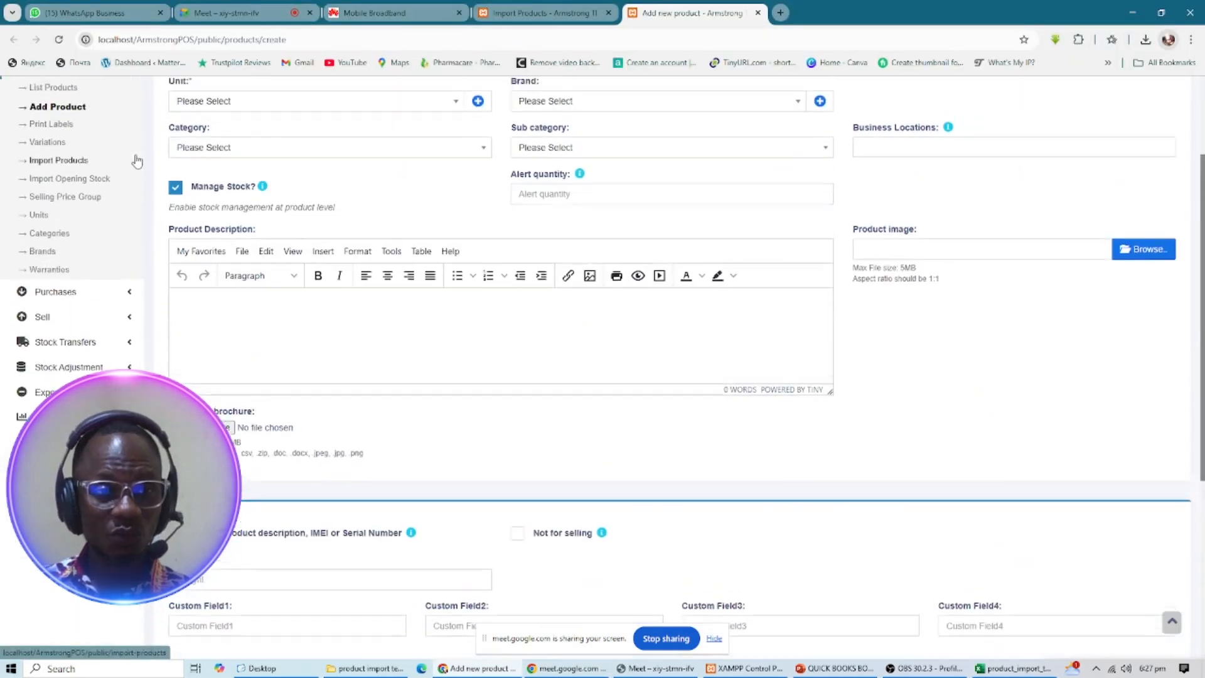
scroll(136, 161, "up", 2)
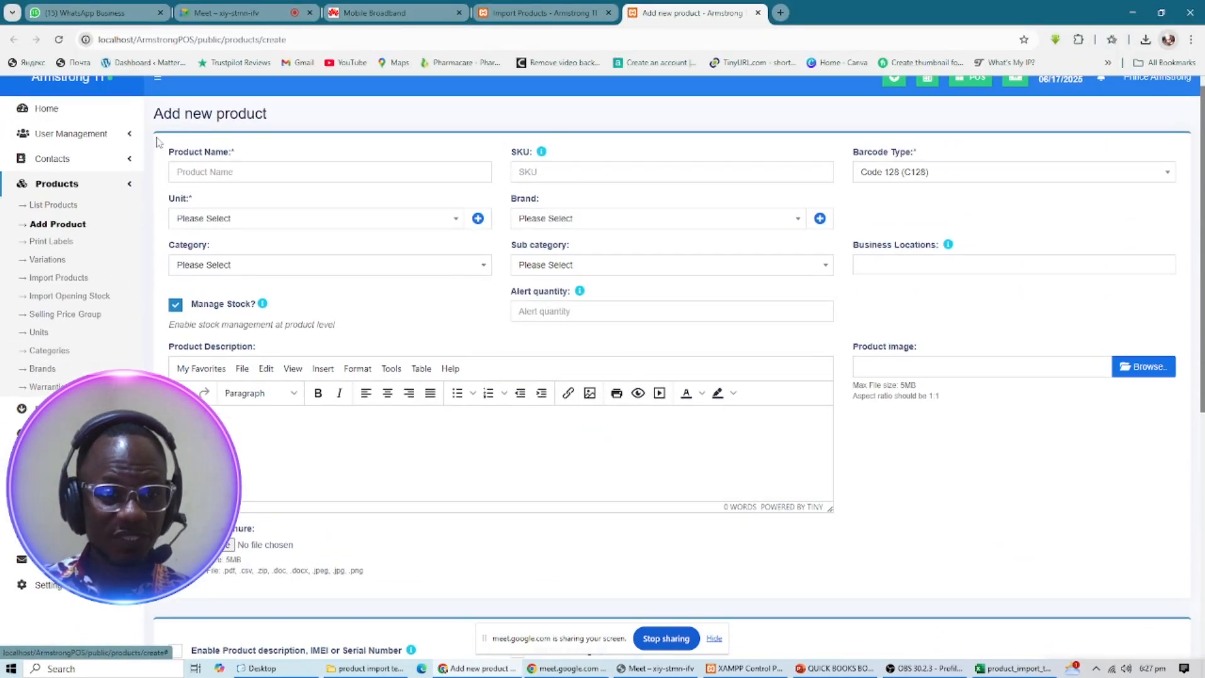
left_click(53, 207)
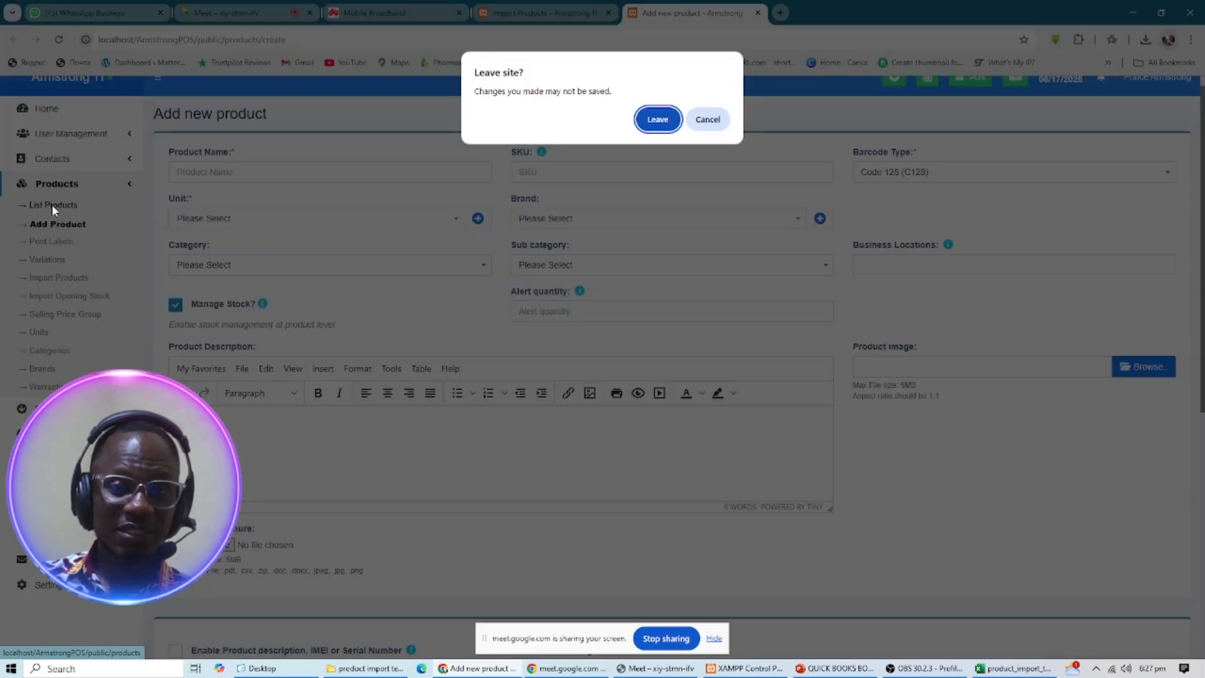
left_click(665, 123)
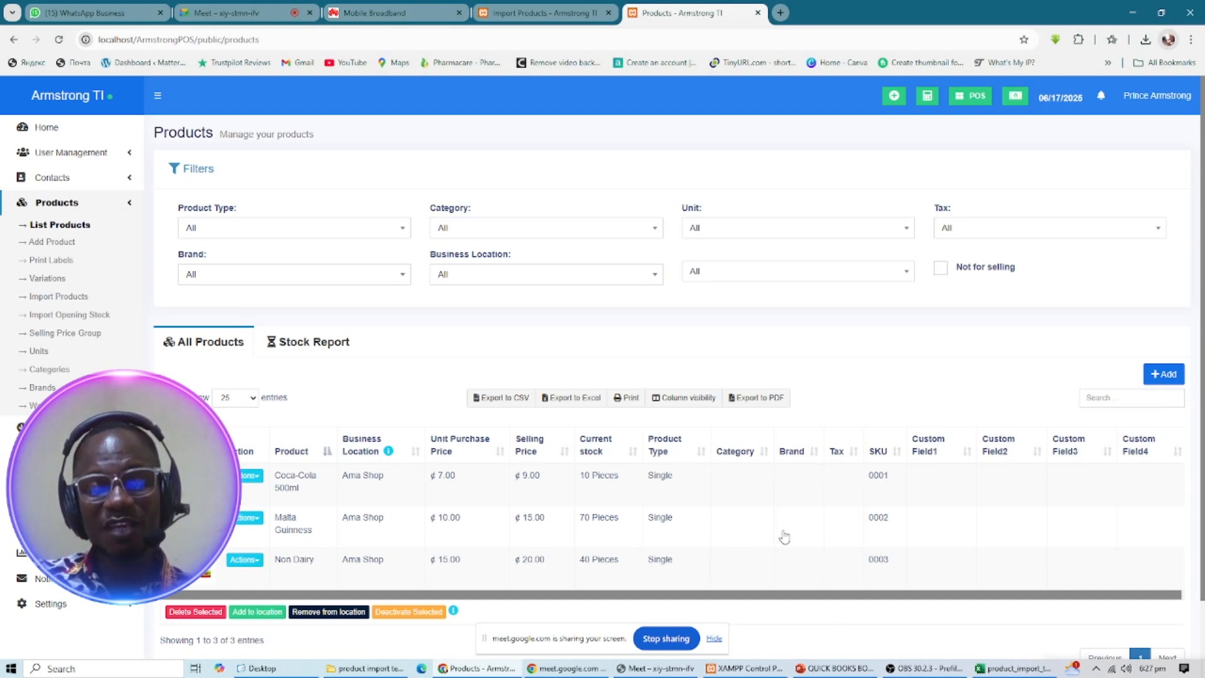
- Glance at the Excel template, then switch back to the Import Products browser tab
left_click(1032, 669)
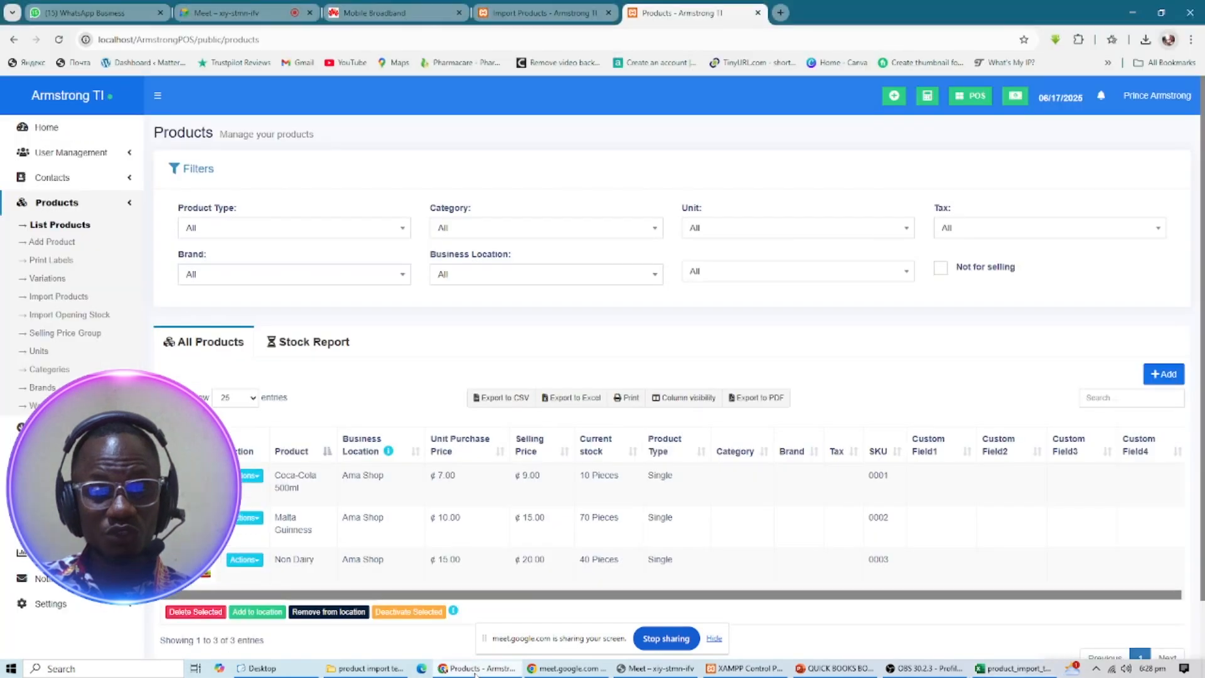
left_click(480, 668)
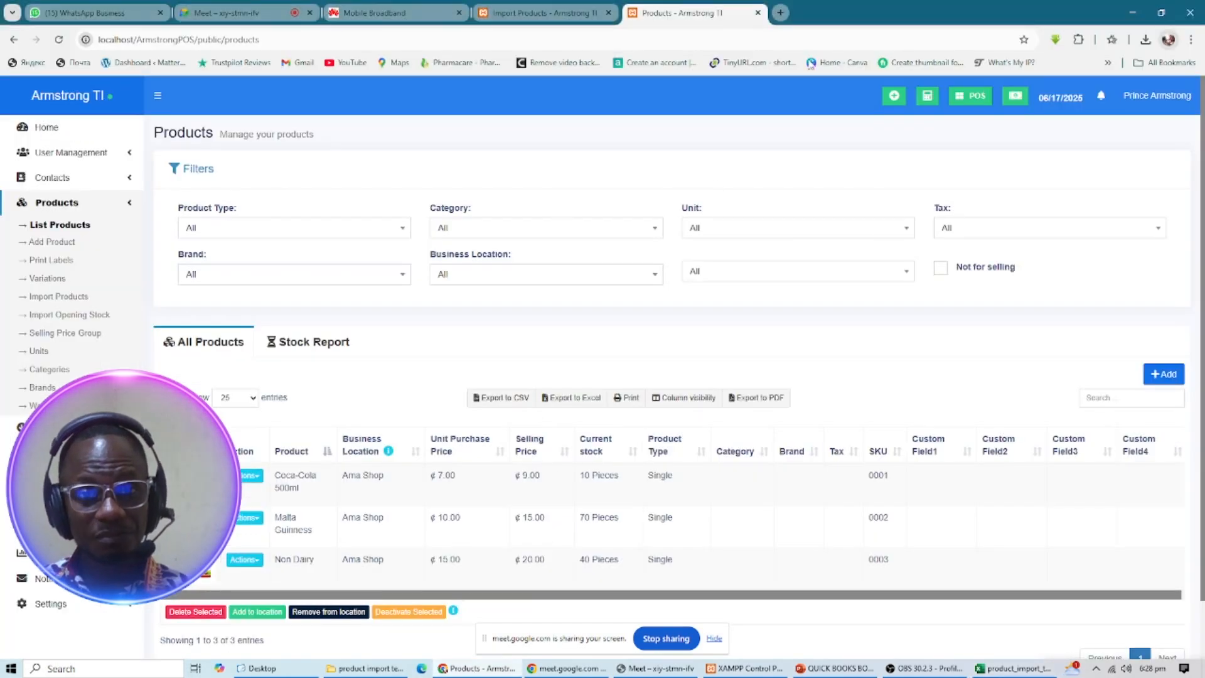
left_click(558, 13)
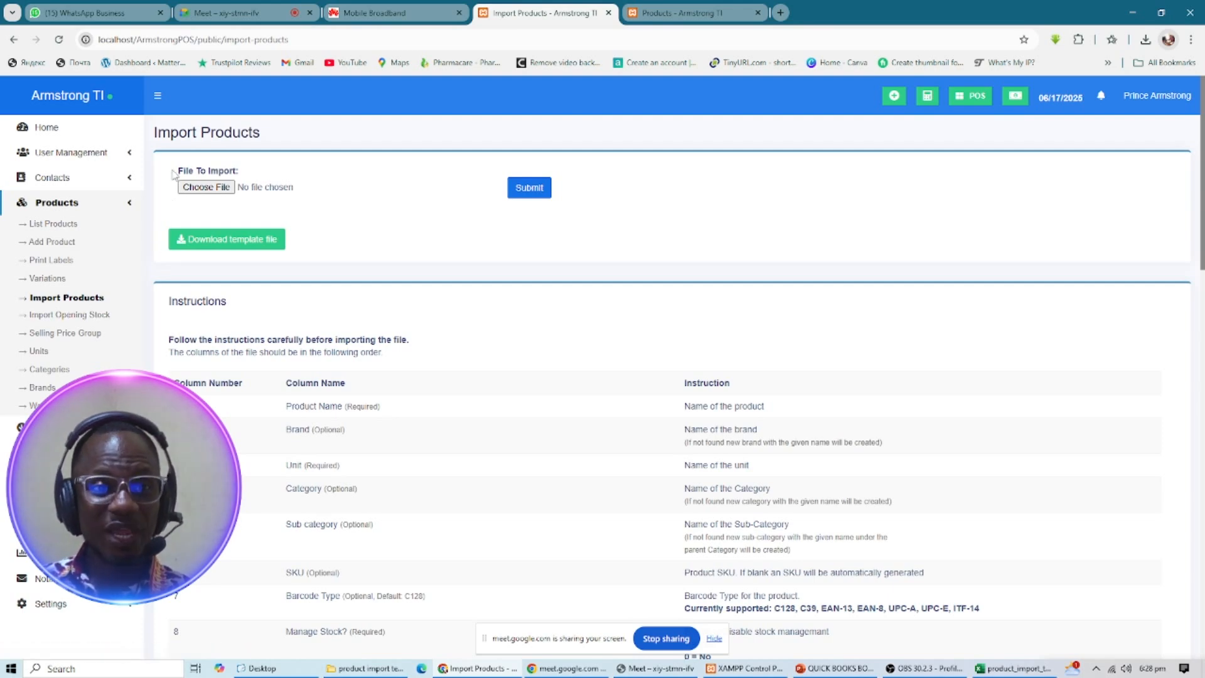
- Attach product_import_template.xlsx from Desktop > product import template and submit it for import
left_click(206, 187)
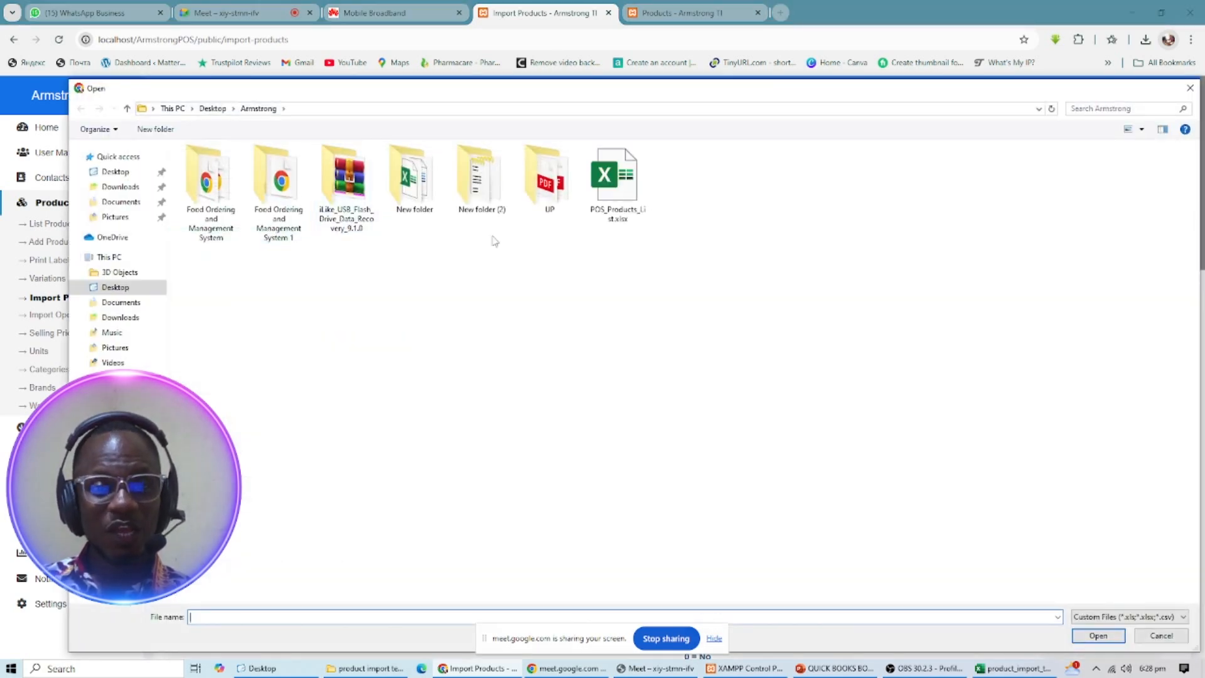
left_click(115, 285)
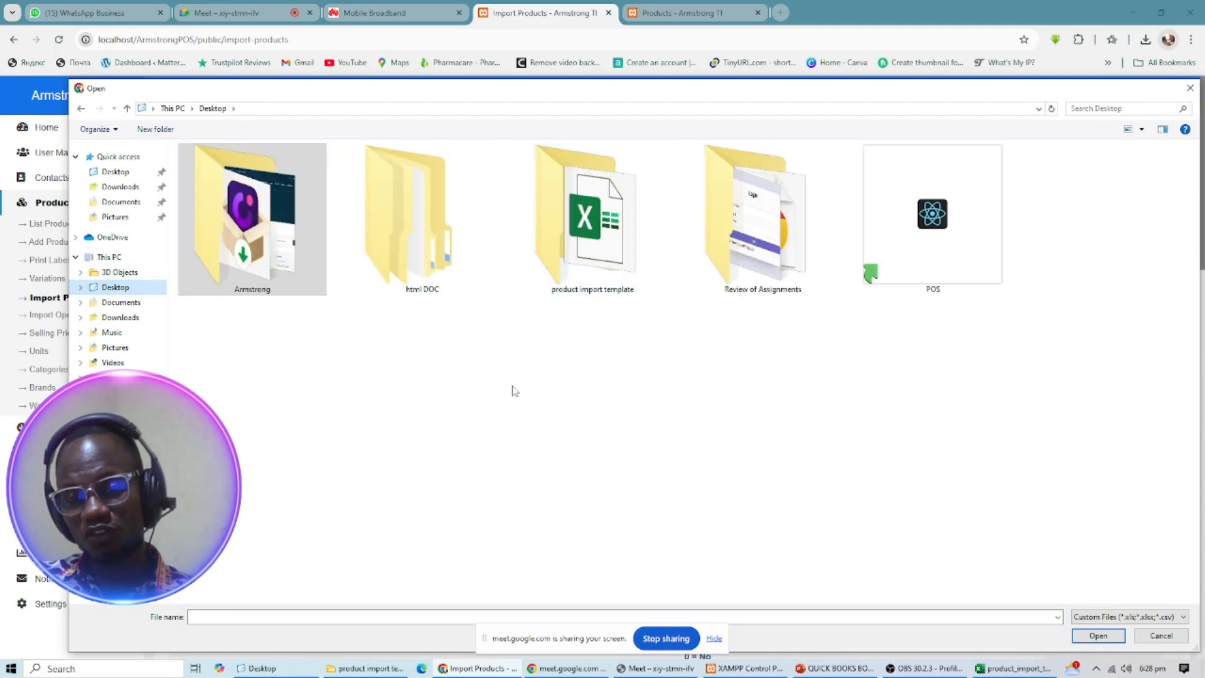
double_click(613, 271)
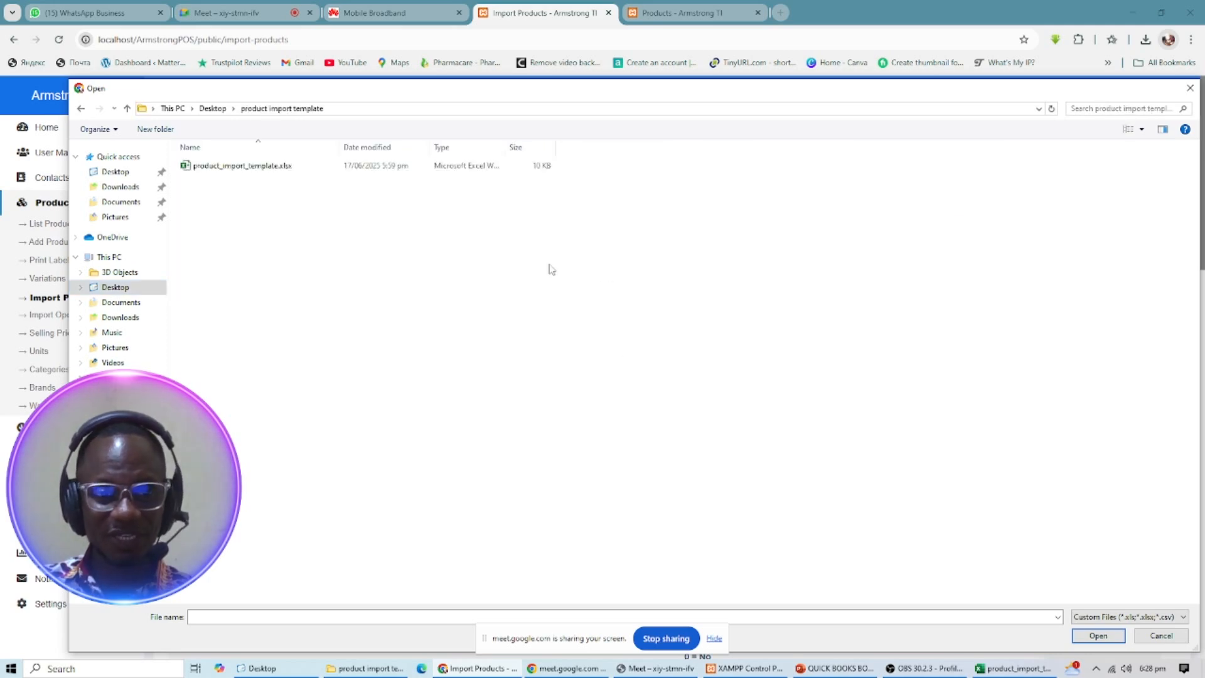
left_click(214, 171)
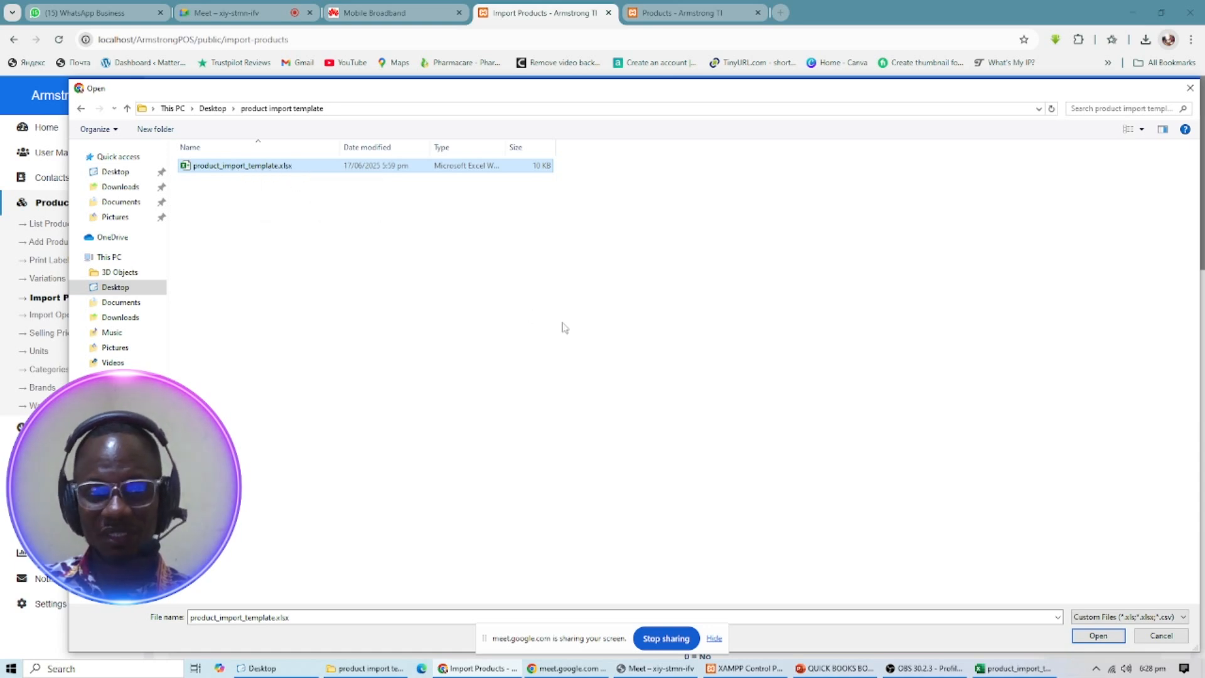
left_click(1099, 636)
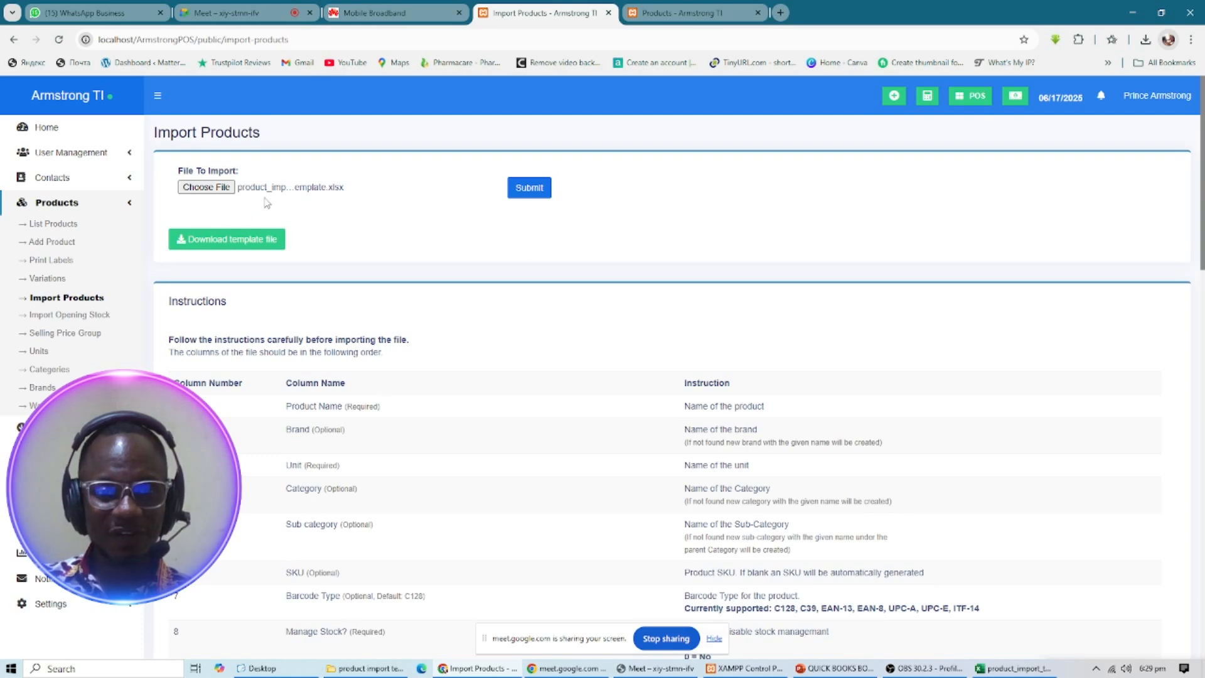
left_click(537, 193)
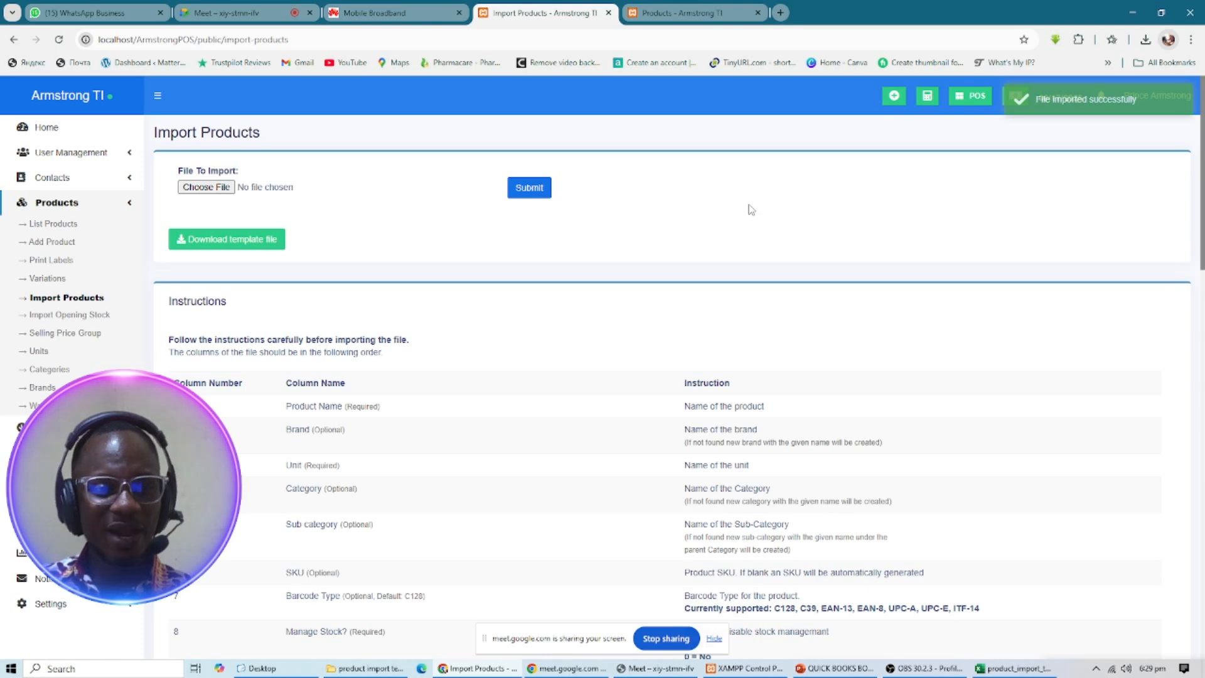
- Review the All Products list and highlight its 'Showing 1 to 13 of 13 entries' count
left_click(41, 225)
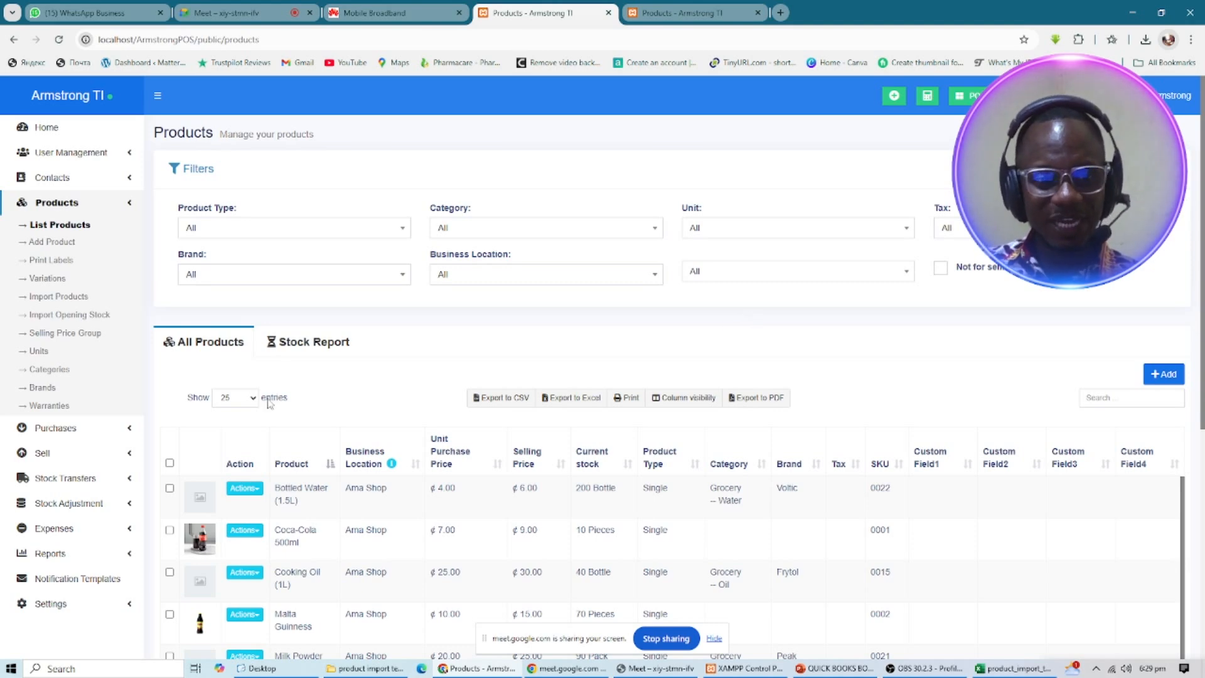
scroll(392, 419, "down", 2)
scroll(392, 419, "down", 2)
scroll(376, 409, "up", 2)
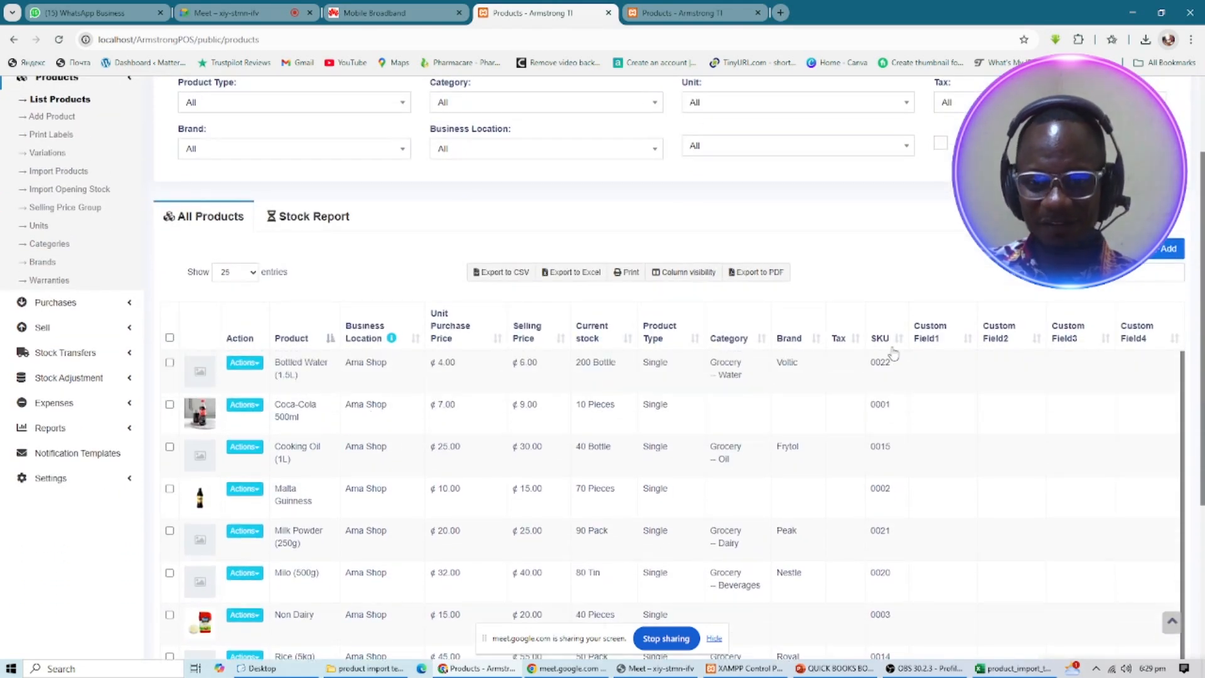
scroll(539, 439, "down", 5)
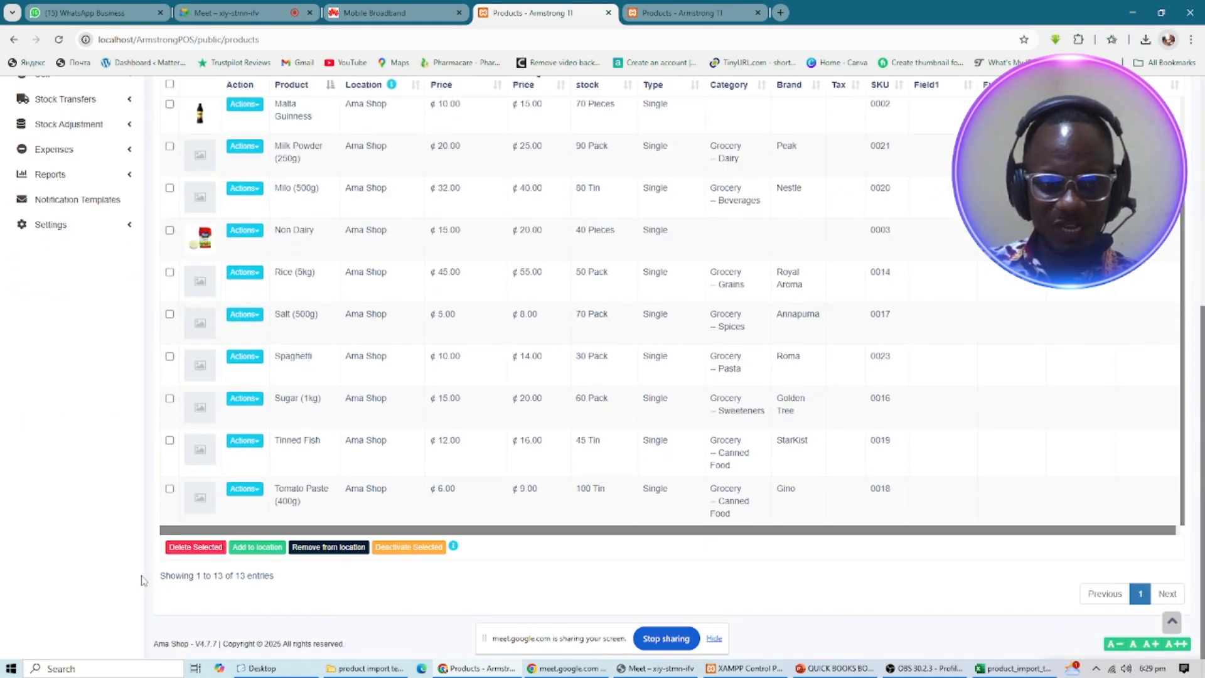
left_click_drag(157, 576, 289, 576)
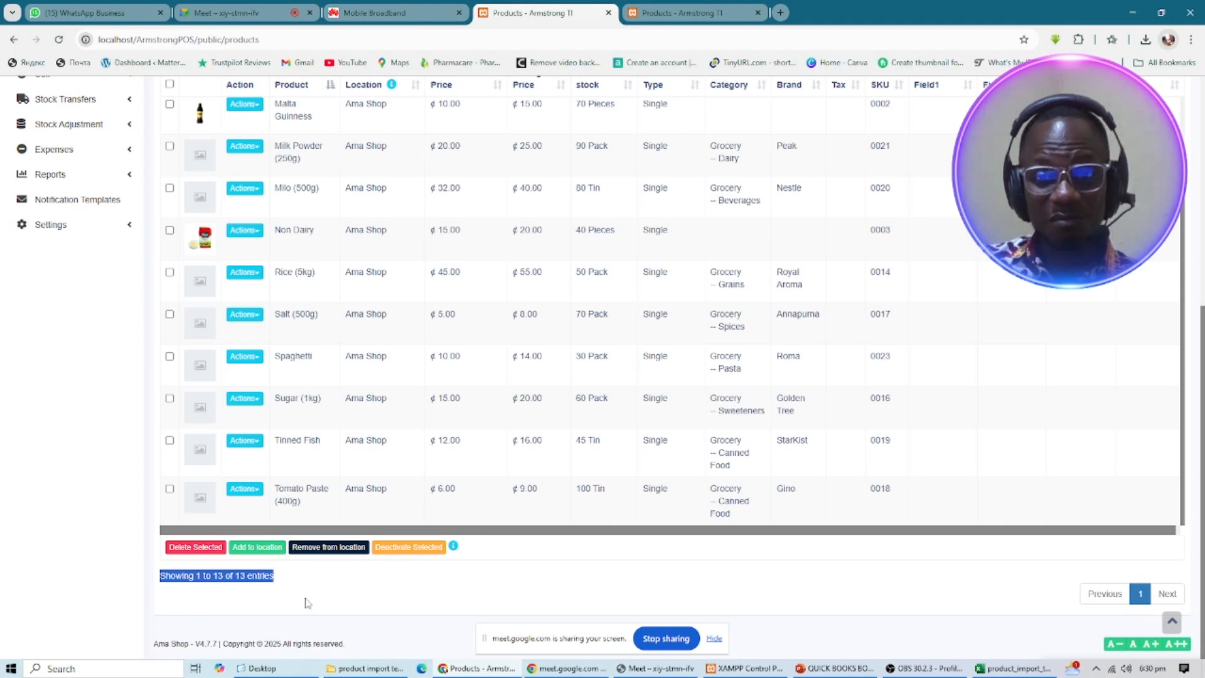
scroll(565, 445, "up", 3)
scroll(847, 410, "up", 2)
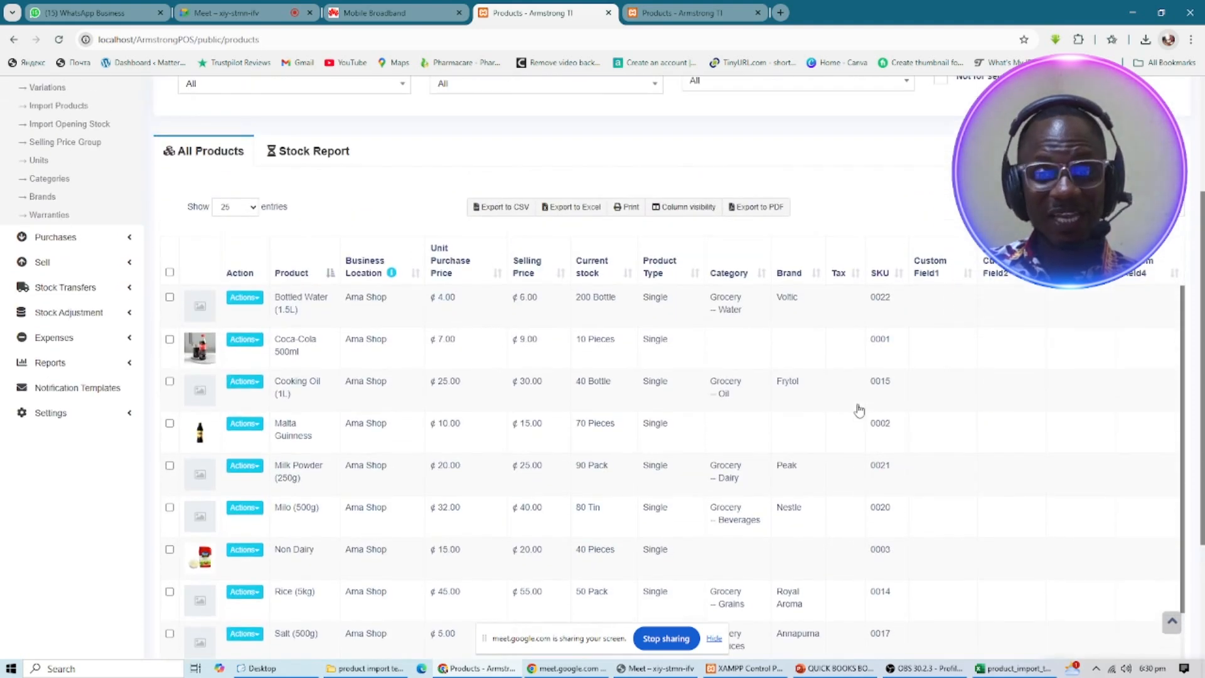